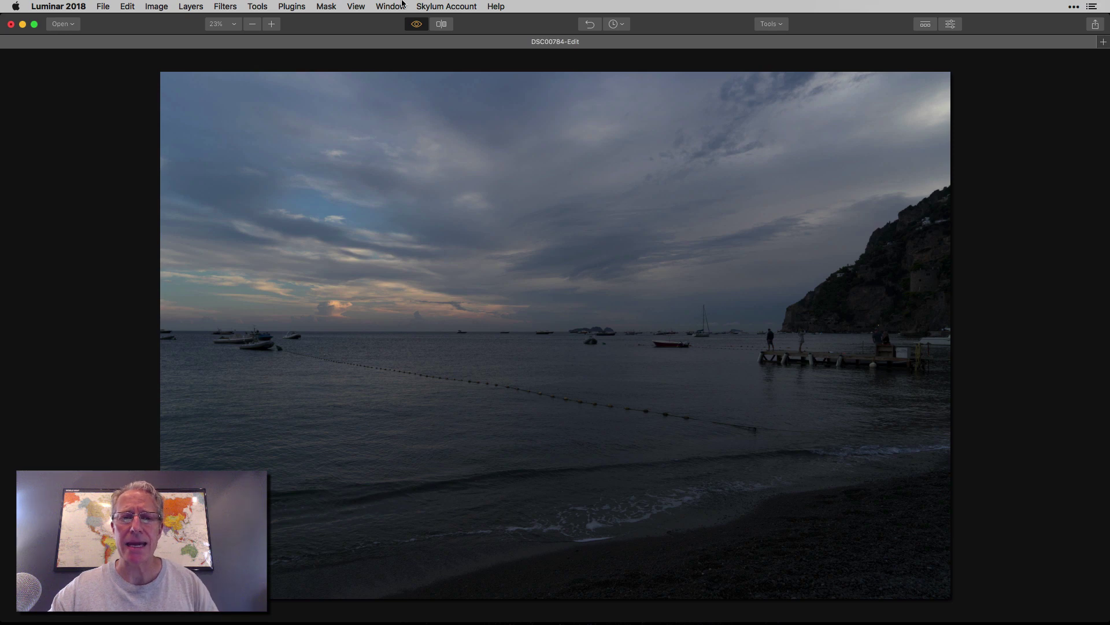
# Step: Return to the edited photo so only the base layer's Develop adjustments show
pyautogui.click(415, 25)
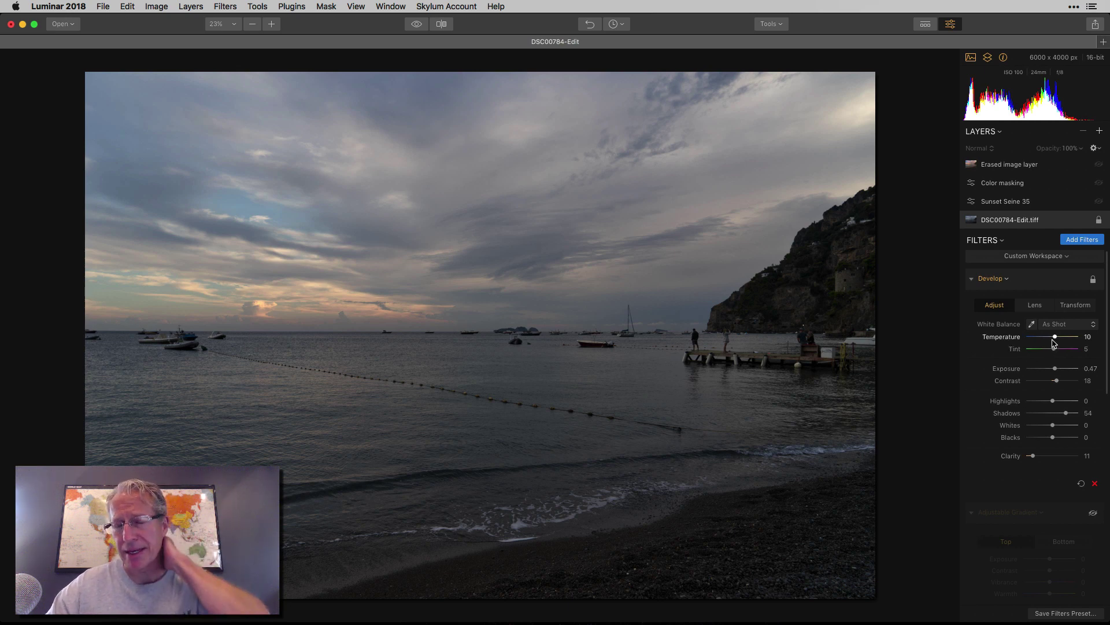
# Step: Compare the edit with the original, then hide the histogram and shooting info
pyautogui.click(415, 26)
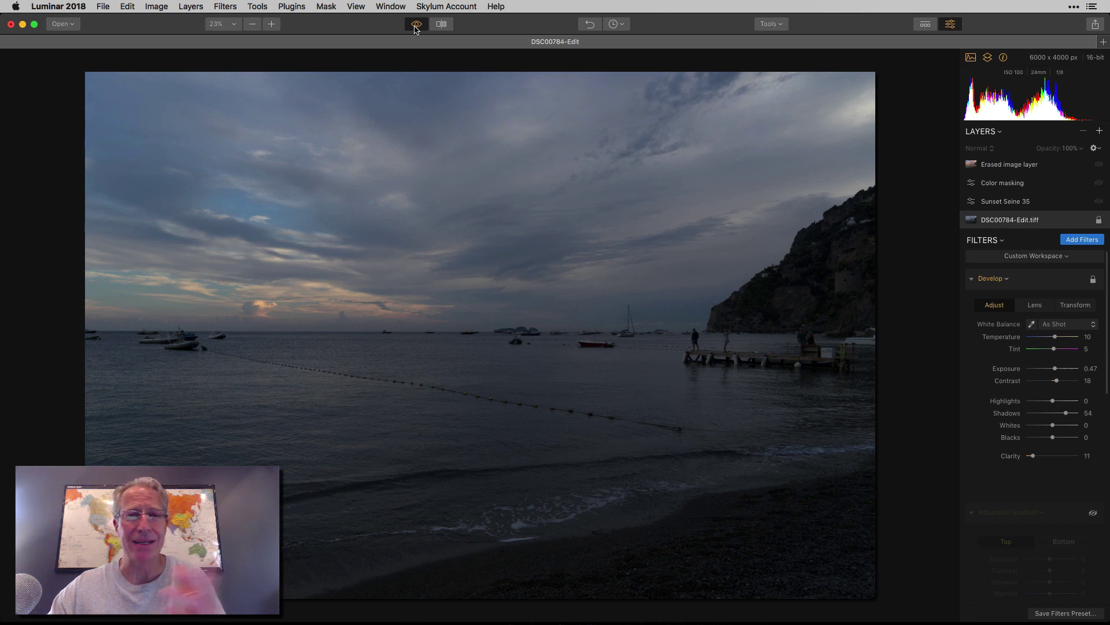
pyautogui.click(415, 25)
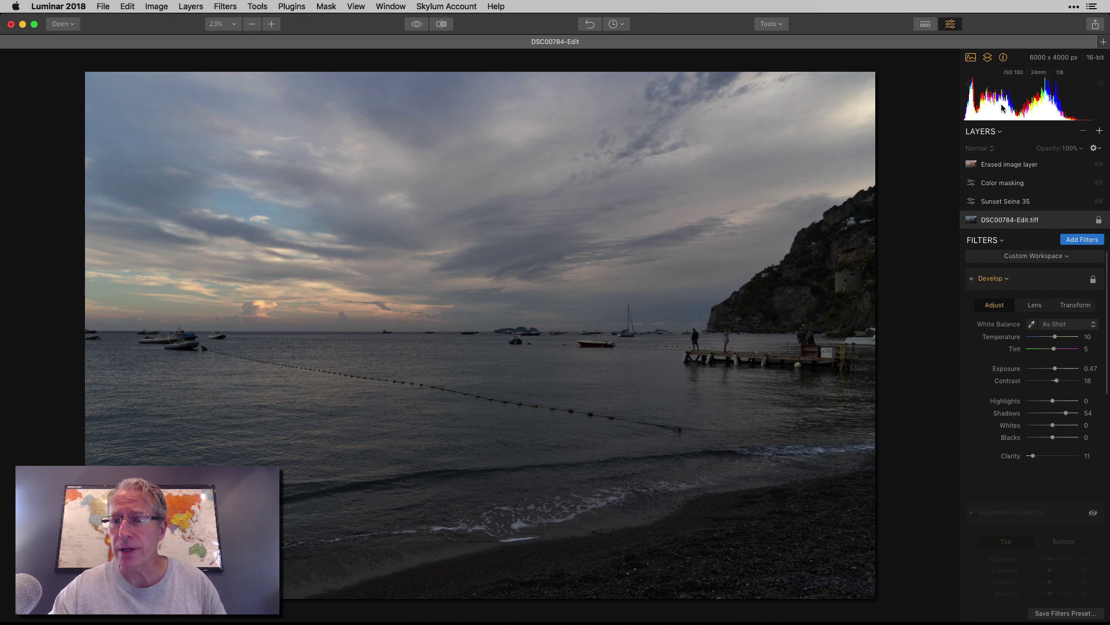
pyautogui.click(972, 58)
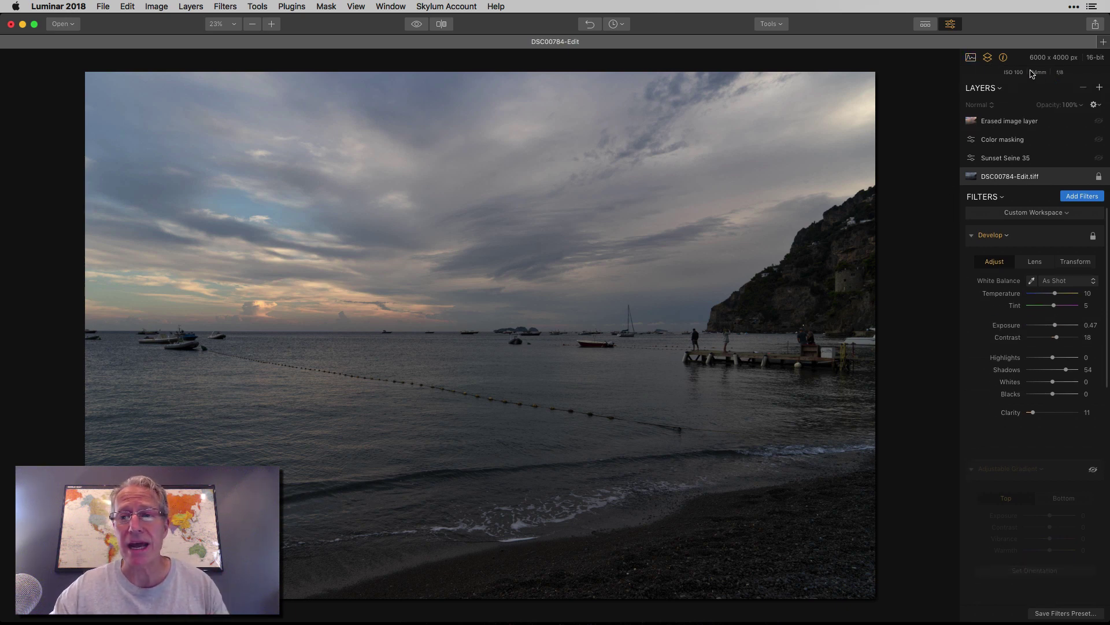
pyautogui.click(1005, 59)
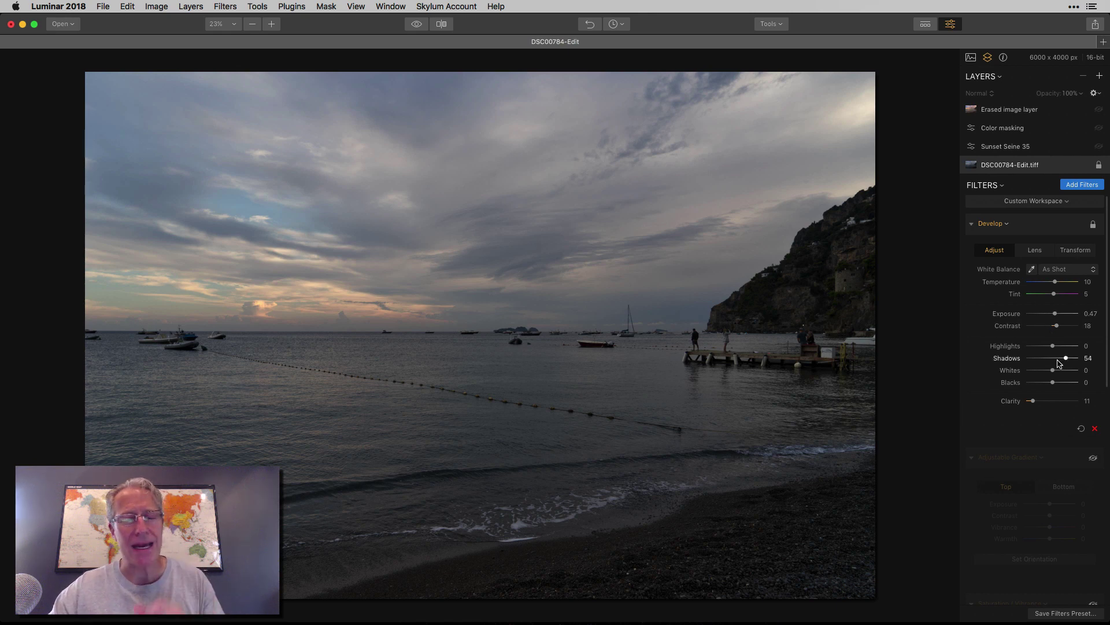
# Step: Flip between the original and the Develop-adjusted edit again, ending on the edit
pyautogui.click(417, 25)
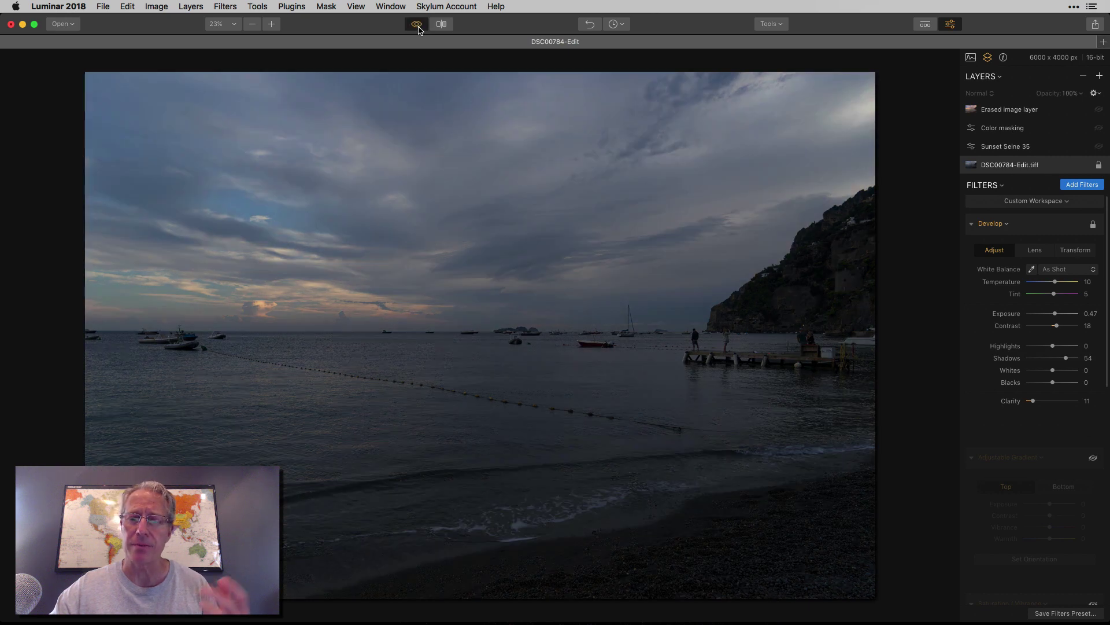
pyautogui.click(418, 26)
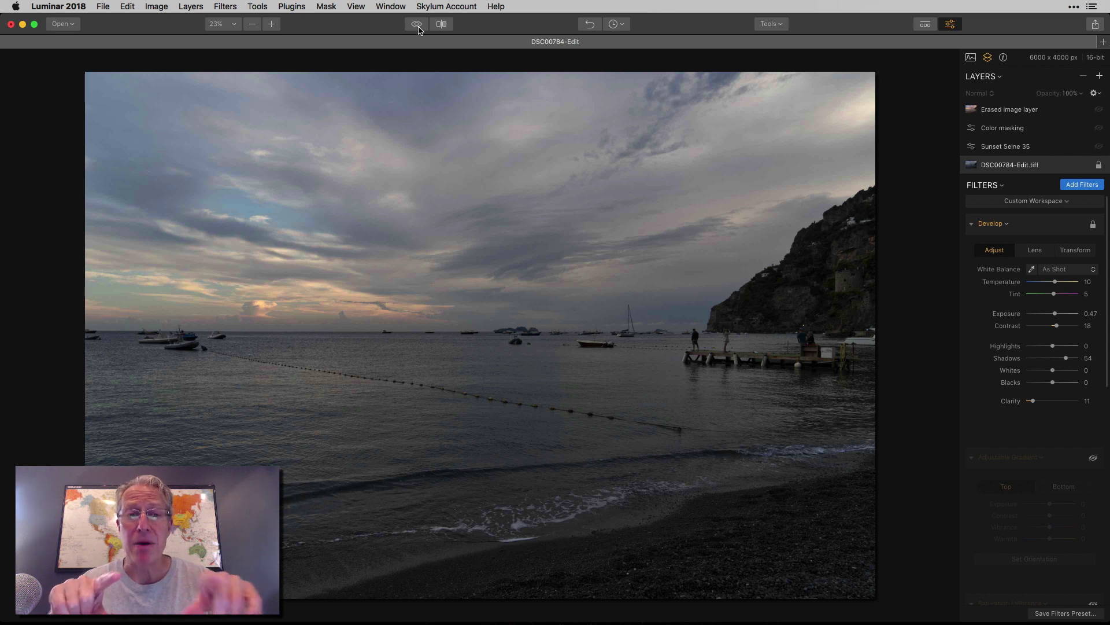
pyautogui.click(417, 26)
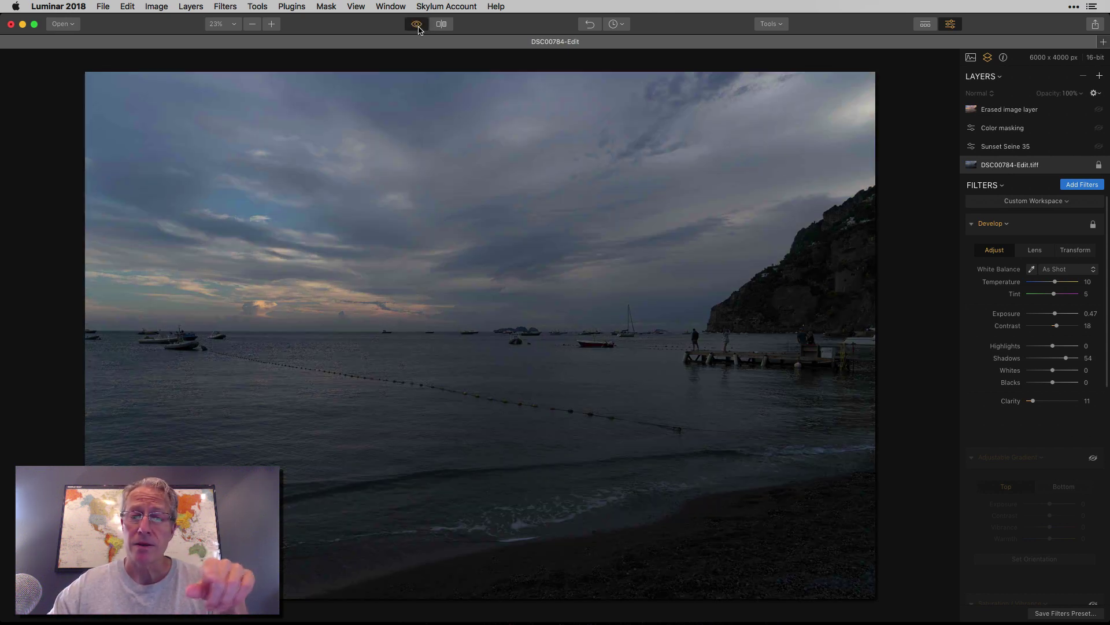
pyautogui.click(418, 30)
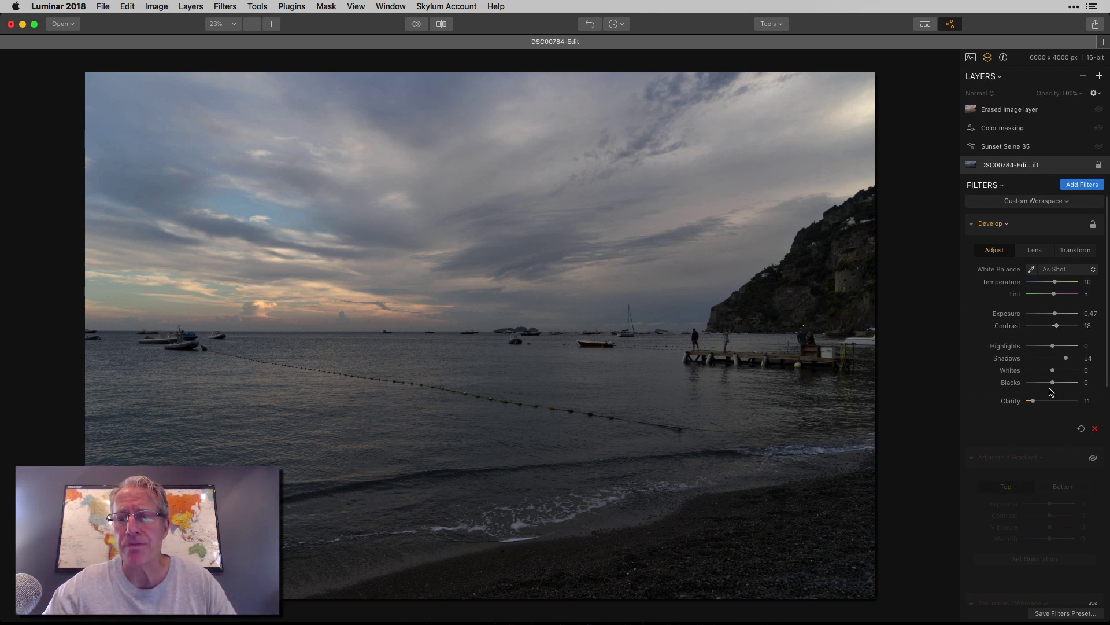
# Step: Turn on the Adjustable Gradient and view its Bottom settings (Exposure 31, Warmth 12)
pyautogui.scroll(-5, 1050, 389)
pyautogui.scroll(-1, 1051, 392)
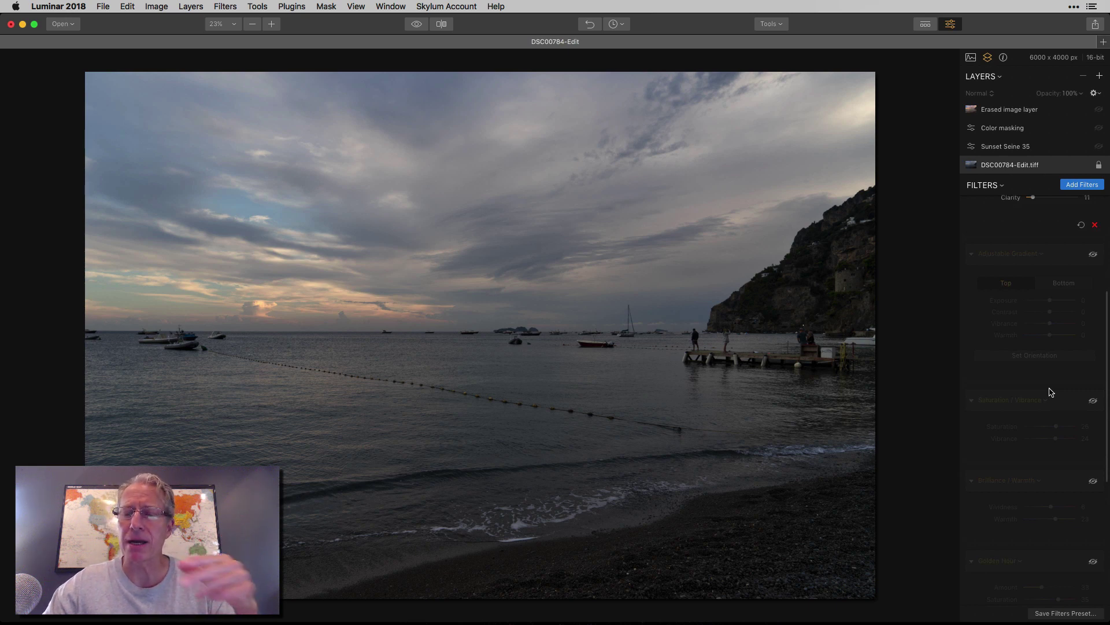
pyautogui.click(1092, 256)
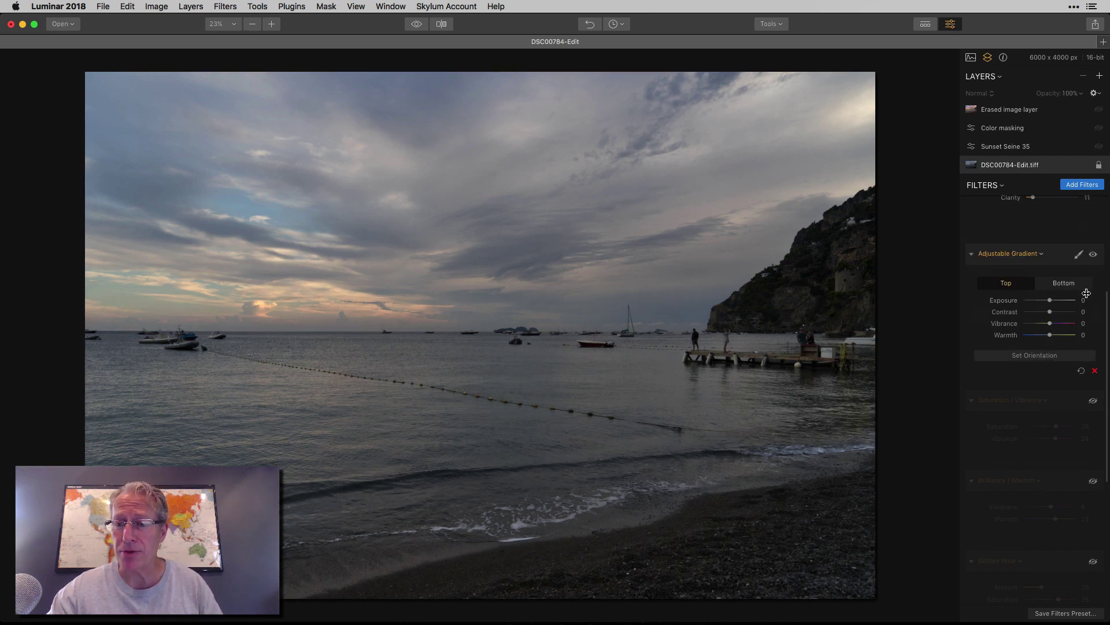
pyautogui.click(1064, 283)
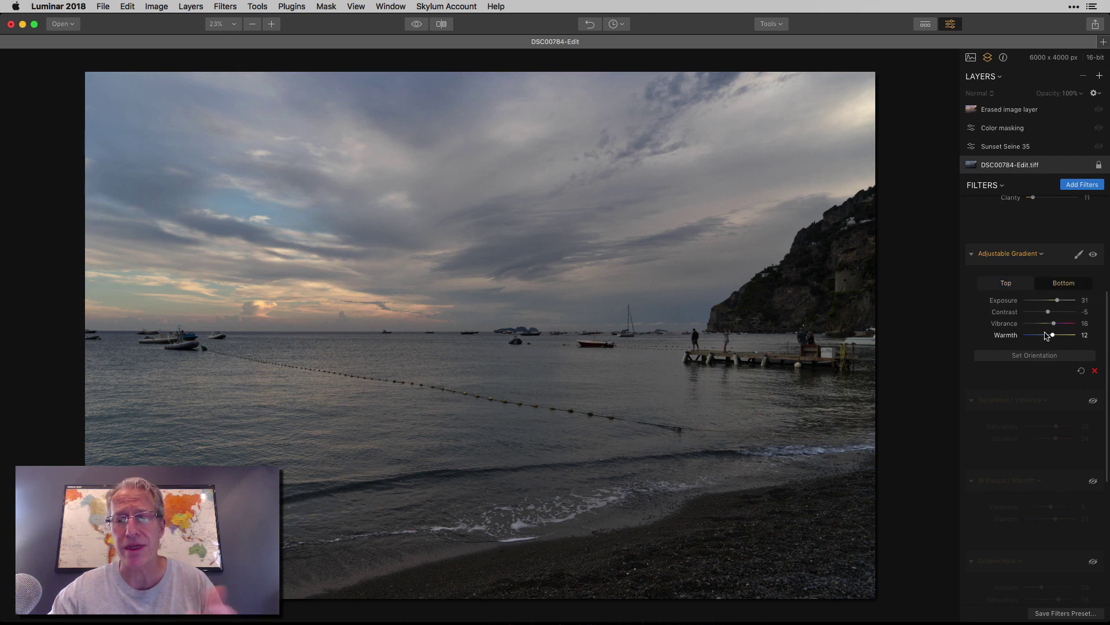
# Step: Toggle the Adjustable Gradient off and back on to compare its warming effect
pyautogui.click(1095, 256)
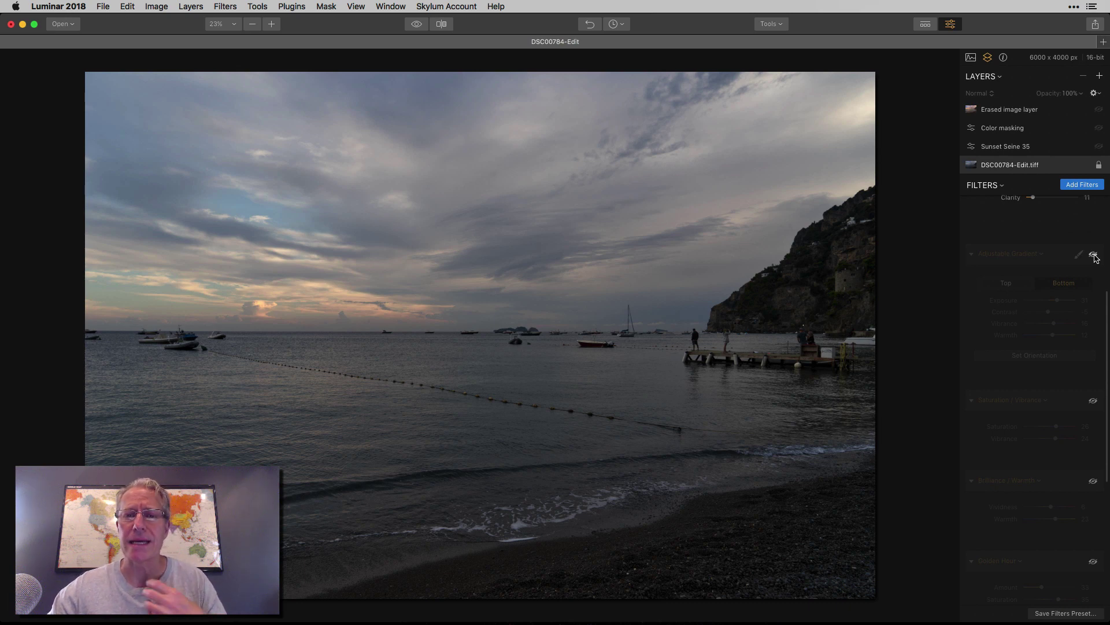
pyautogui.click(1094, 255)
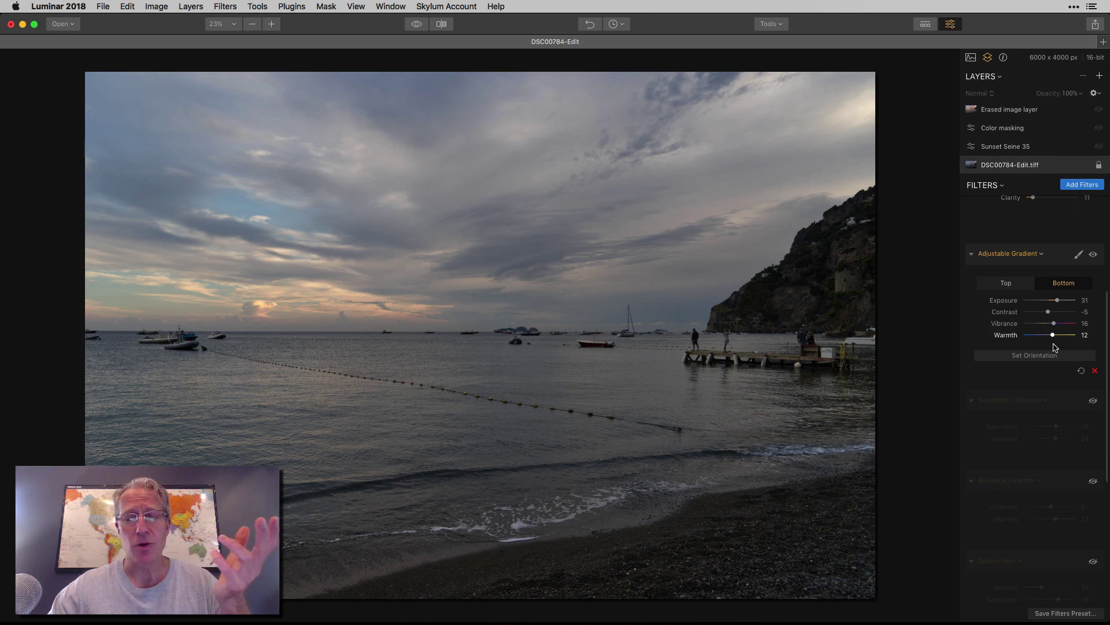
pyautogui.scroll(-3, 1061, 376)
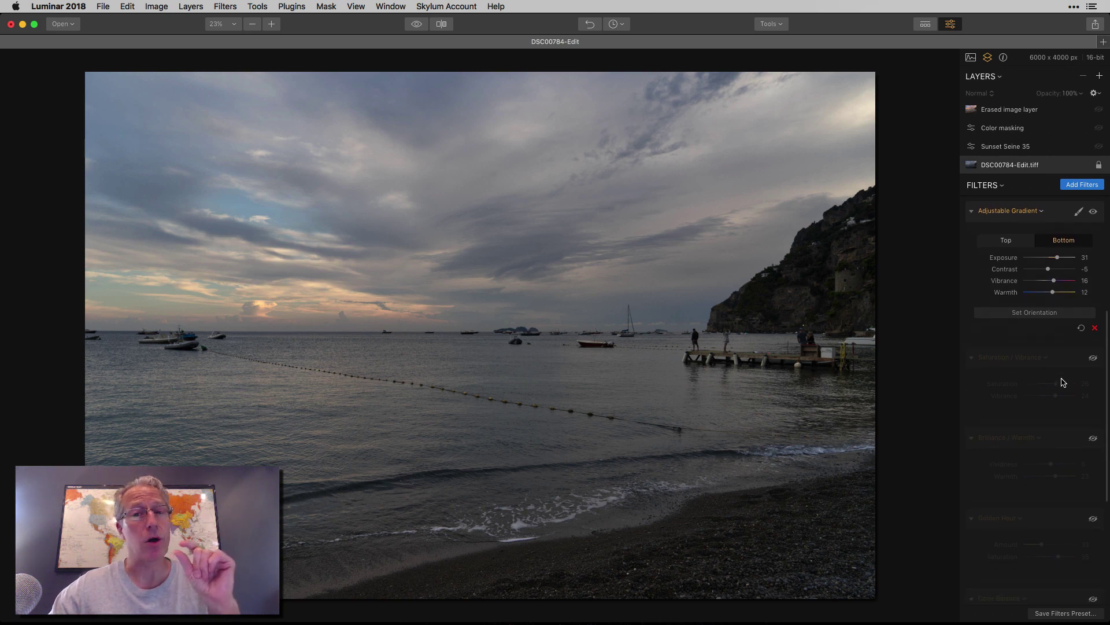
pyautogui.scroll(2, 1061, 382)
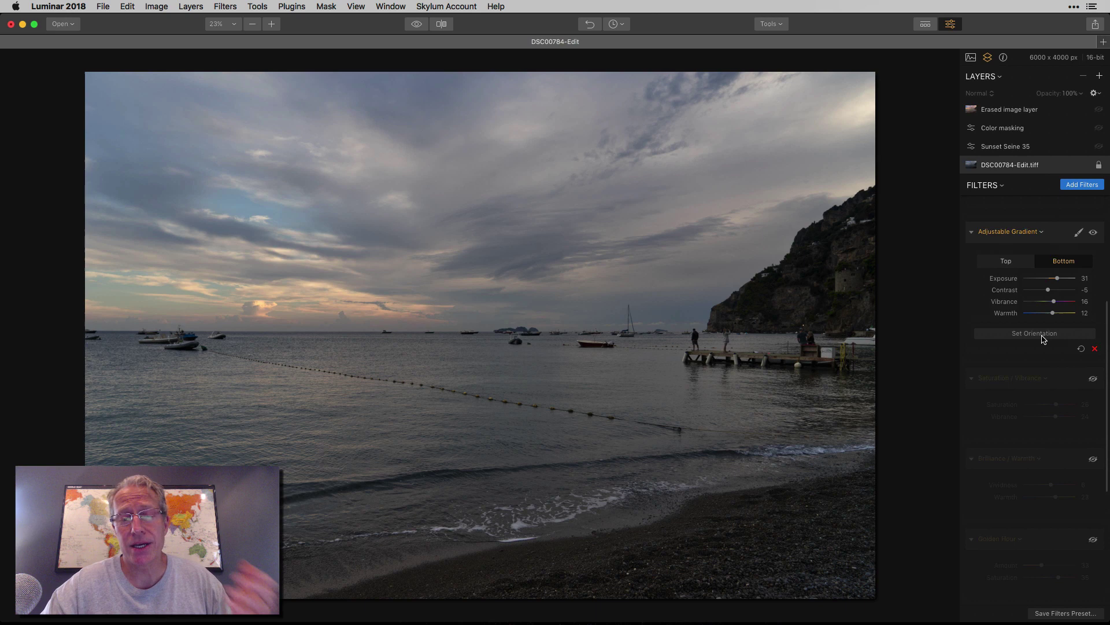
pyautogui.scroll(-2, 1043, 339)
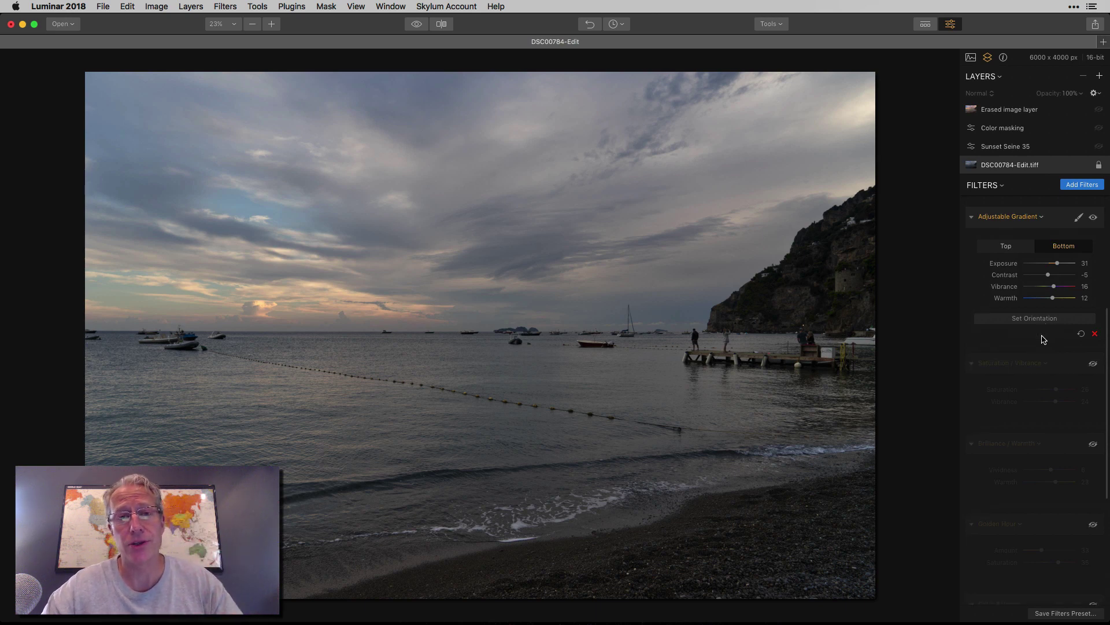
# Step: Enable Saturation / Vibrance (Saturation 26, Vibrance 24), comparing it off and on
pyautogui.scroll(-5, 1043, 339)
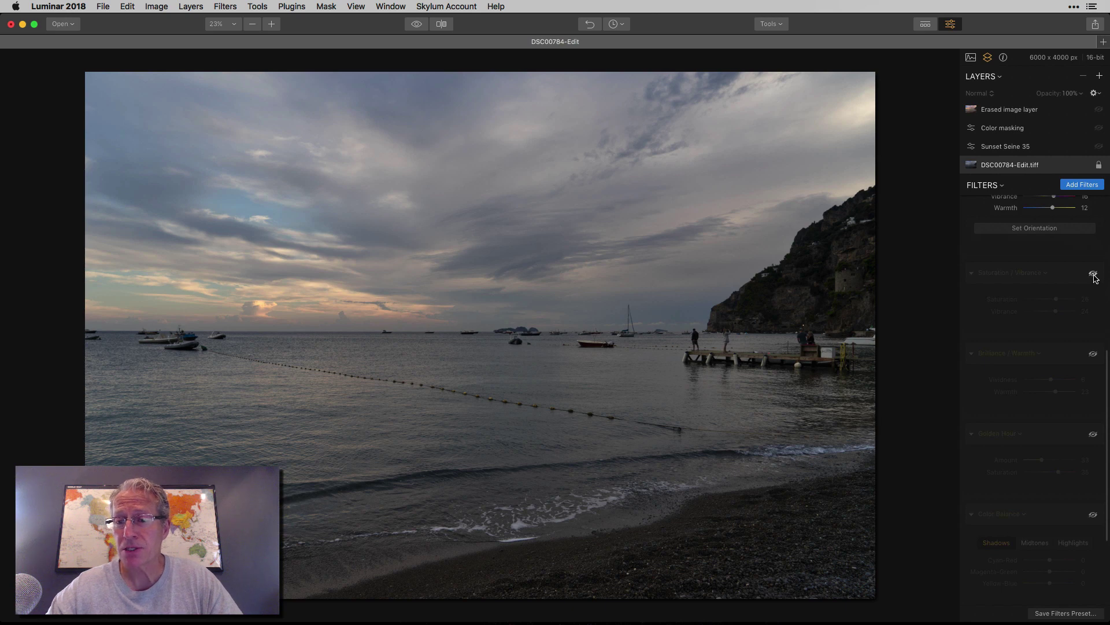
pyautogui.click(1093, 273)
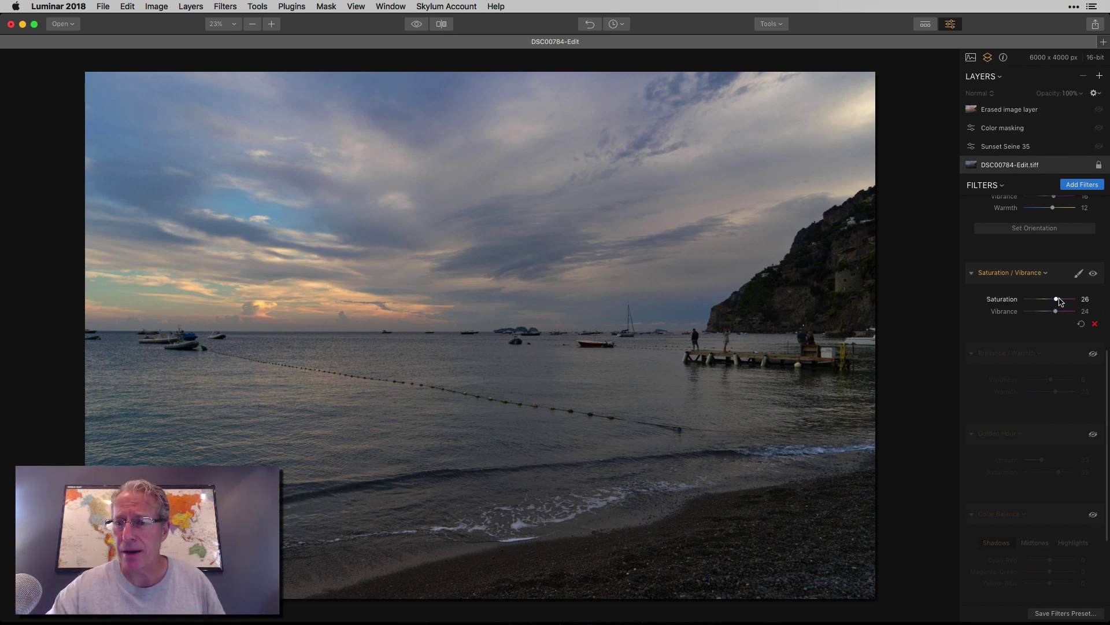
pyautogui.click(1093, 273)
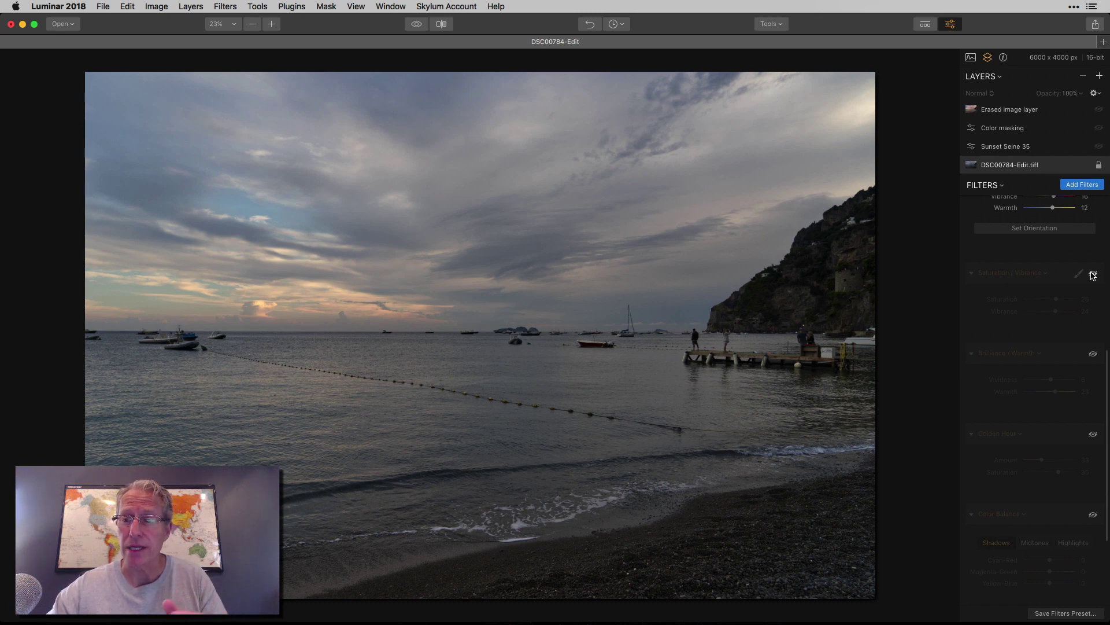
pyautogui.click(1093, 274)
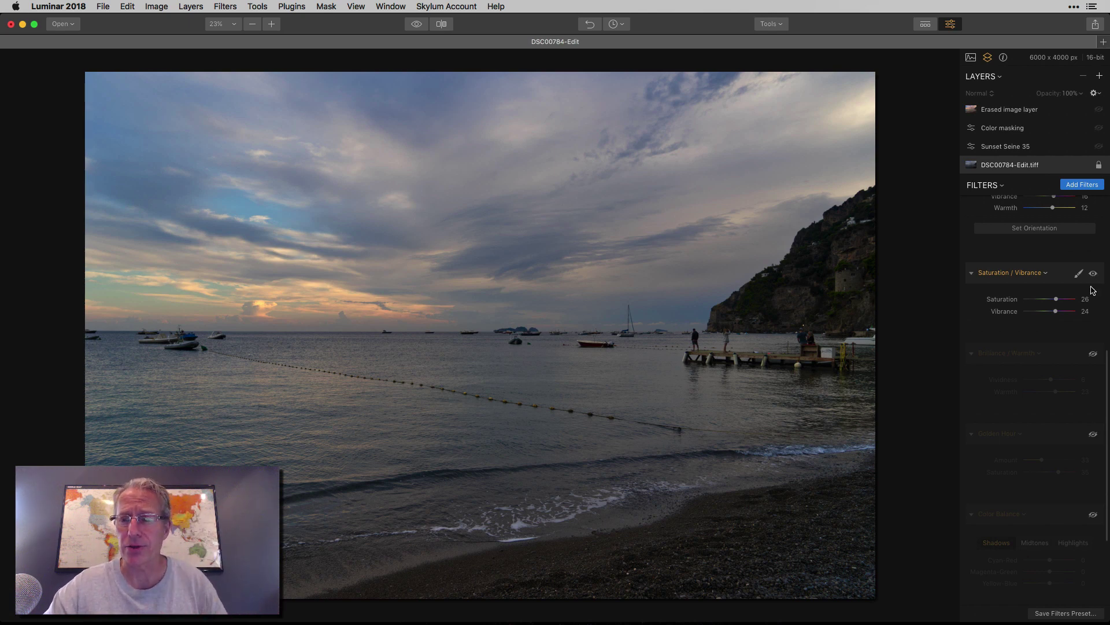
pyautogui.scroll(-3, 1082, 322)
# Step: Enable Brilliance / Warmth and Golden Hour (Amount 33, Saturation 35) for golden tones
pyautogui.click(1093, 297)
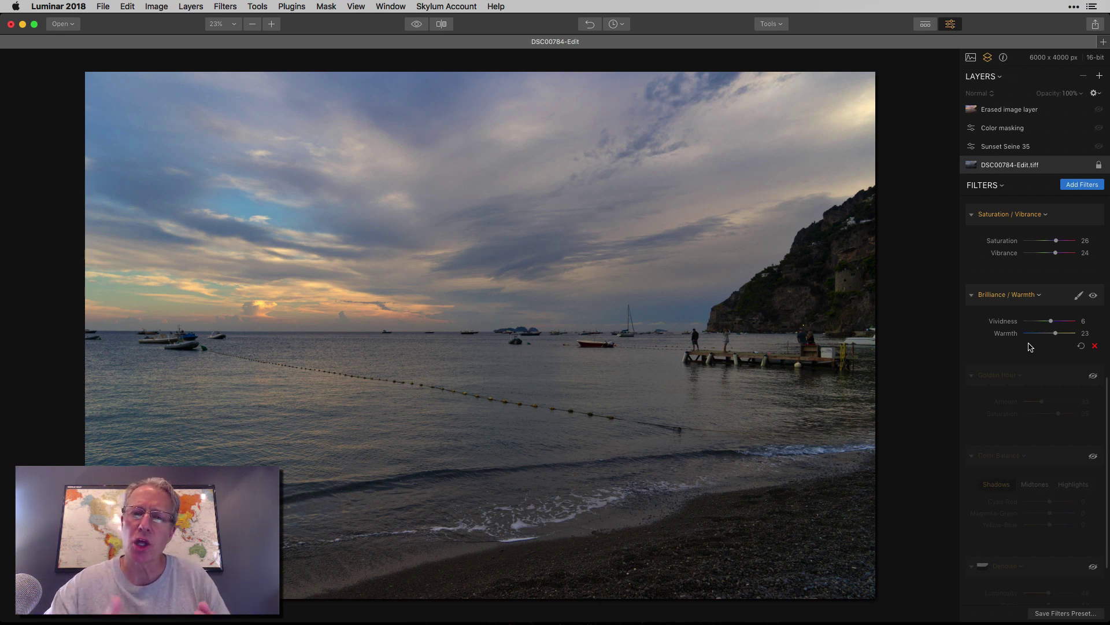
pyautogui.scroll(-3, 1029, 346)
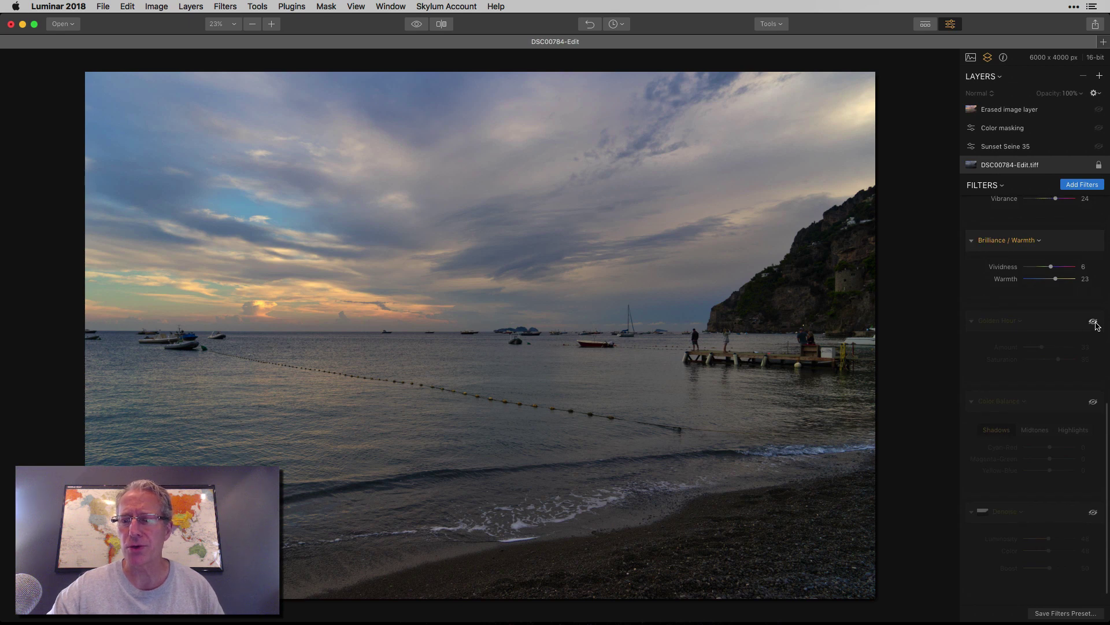
pyautogui.click(1093, 322)
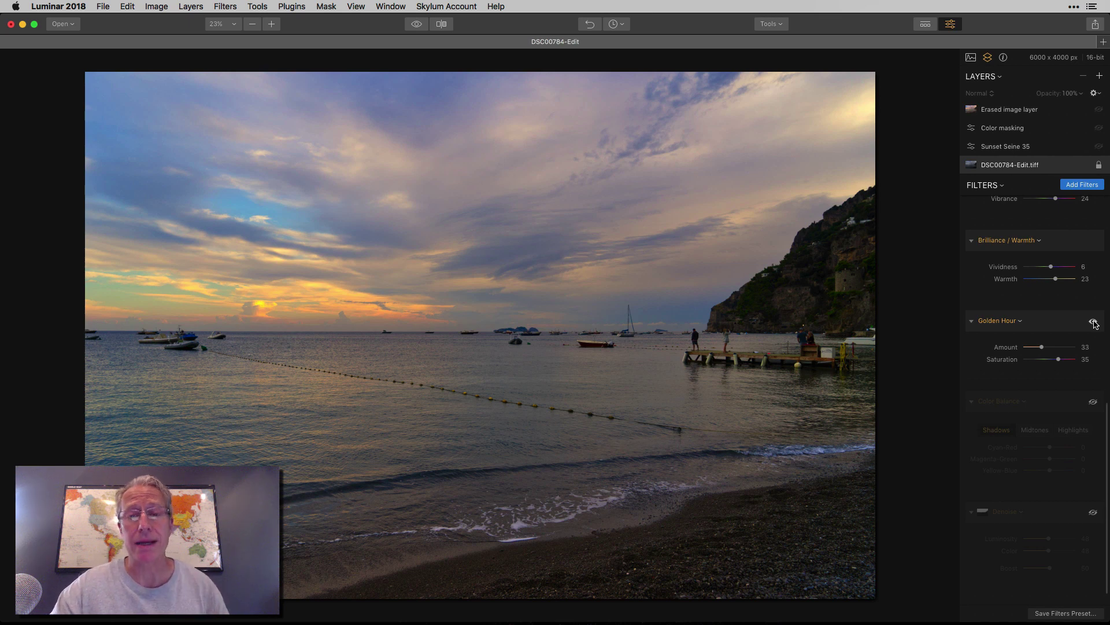
# Step: Enable the Color Balance filter, its Shadows values still at 0
pyautogui.scroll(-2, 1090, 347)
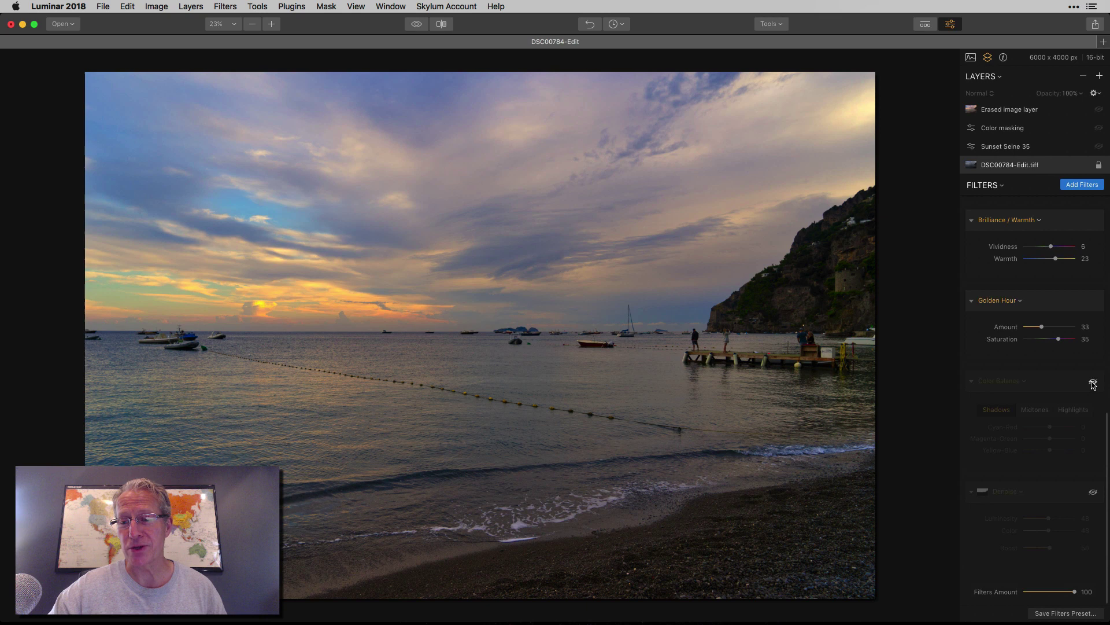
pyautogui.click(1093, 382)
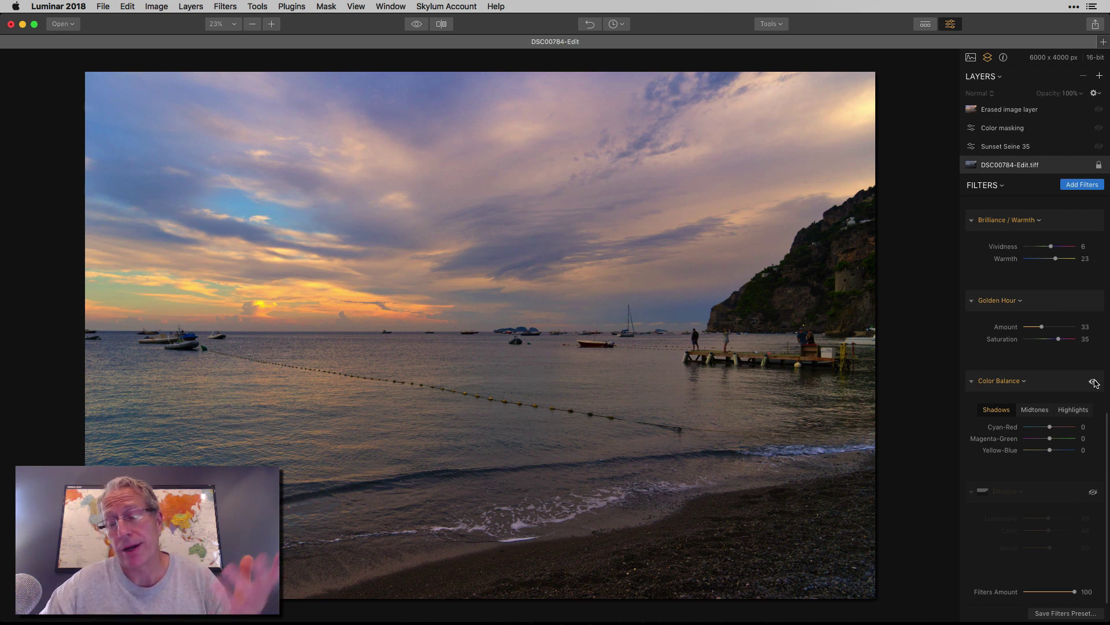
# Step: Show Color Balance's Highlights (Cyan-Red 12) and compare the filter off and on
pyautogui.click(1035, 412)
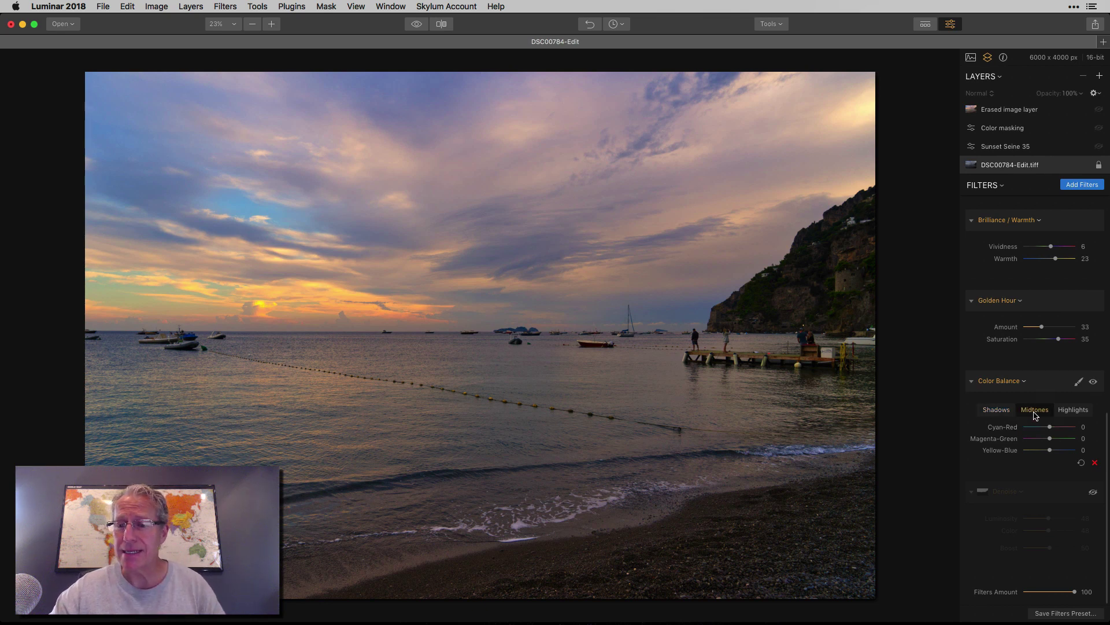
pyautogui.click(1068, 410)
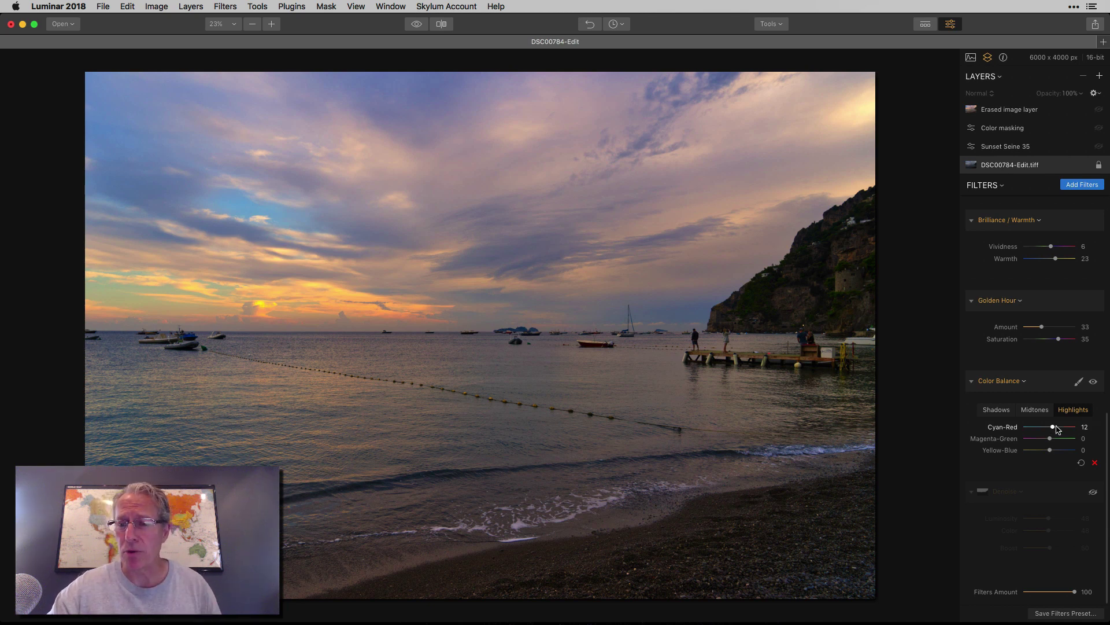
pyautogui.click(1093, 381)
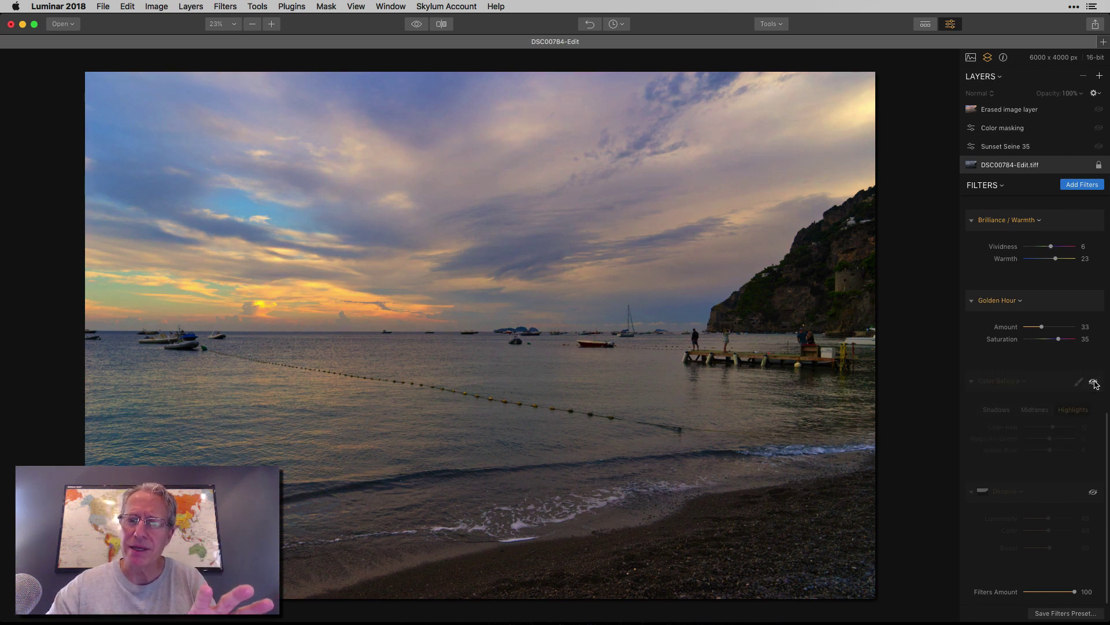
pyautogui.click(1093, 382)
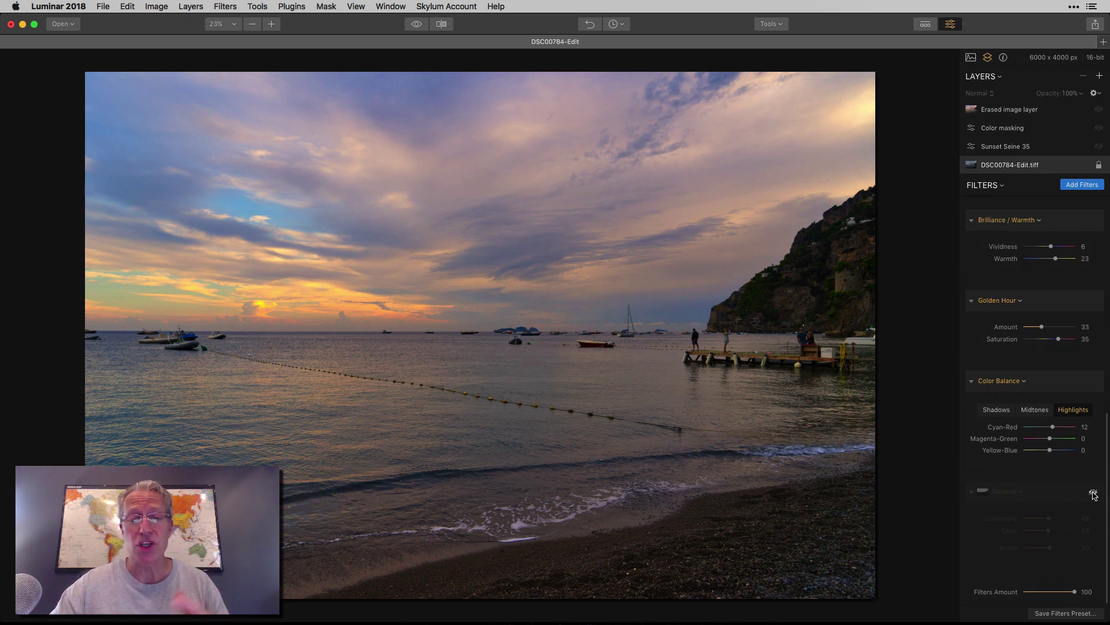
# Step: Re-enable Denoise (Luminosity 48, Color 48, Boost 50), then preview the unedited original
pyautogui.click(1093, 493)
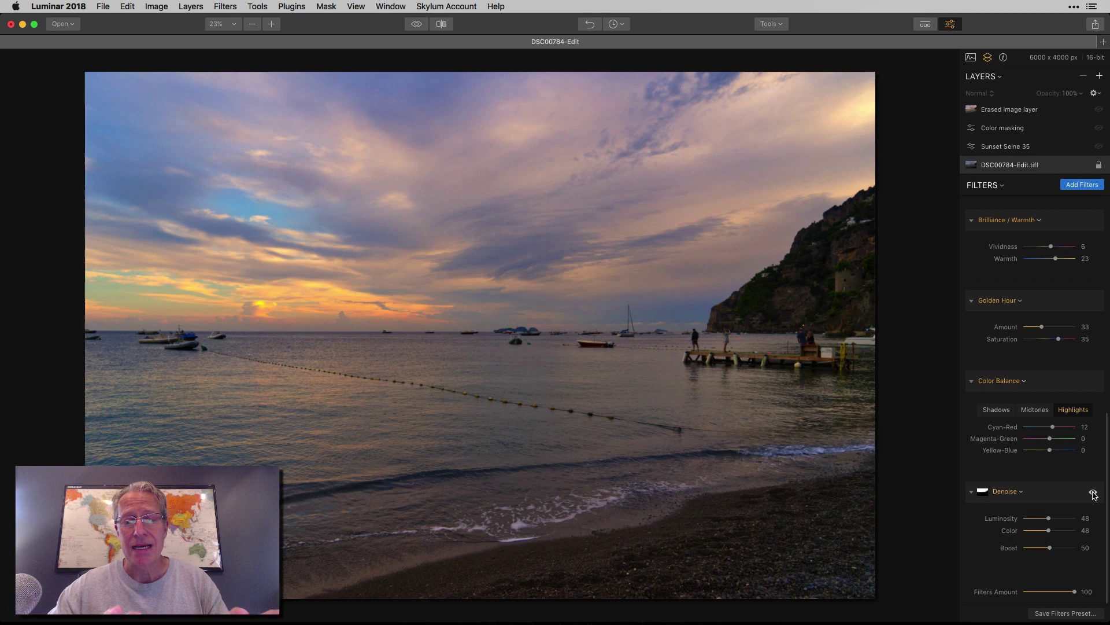
pyautogui.moveTo(1065, 497)
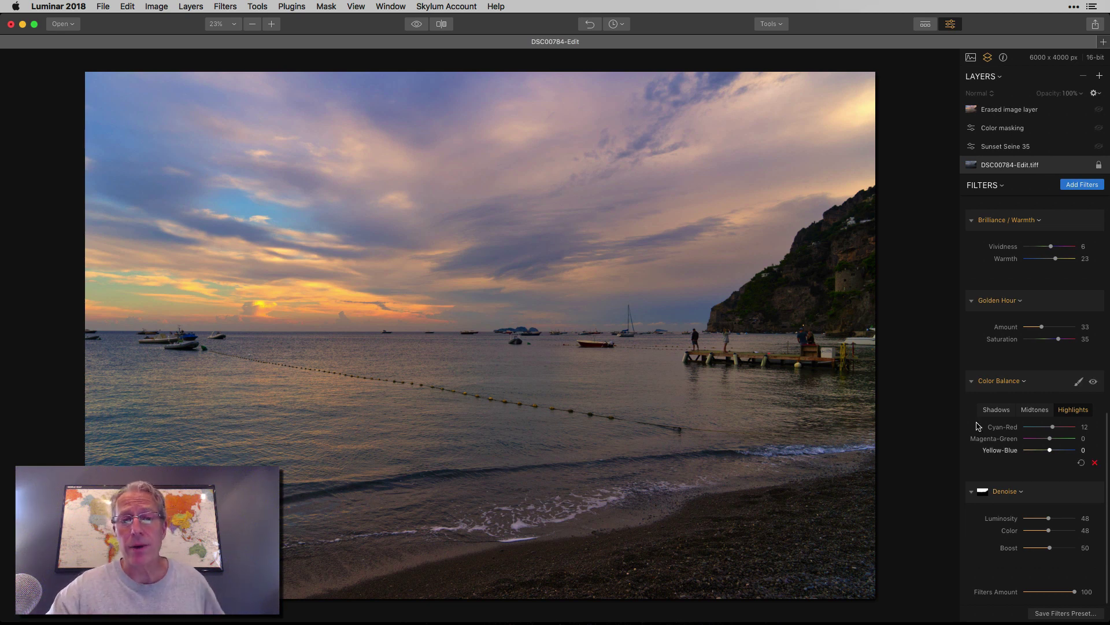
pyautogui.click(417, 26)
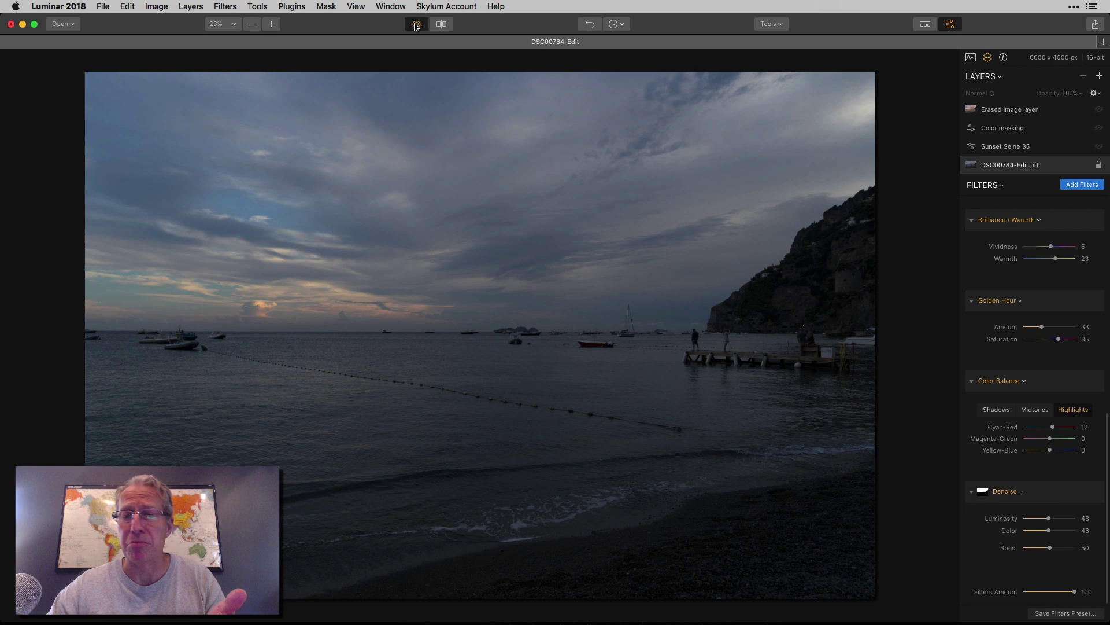
# Step: Flip between original and edited sunset, ending on the warm edited version
pyautogui.click(417, 26)
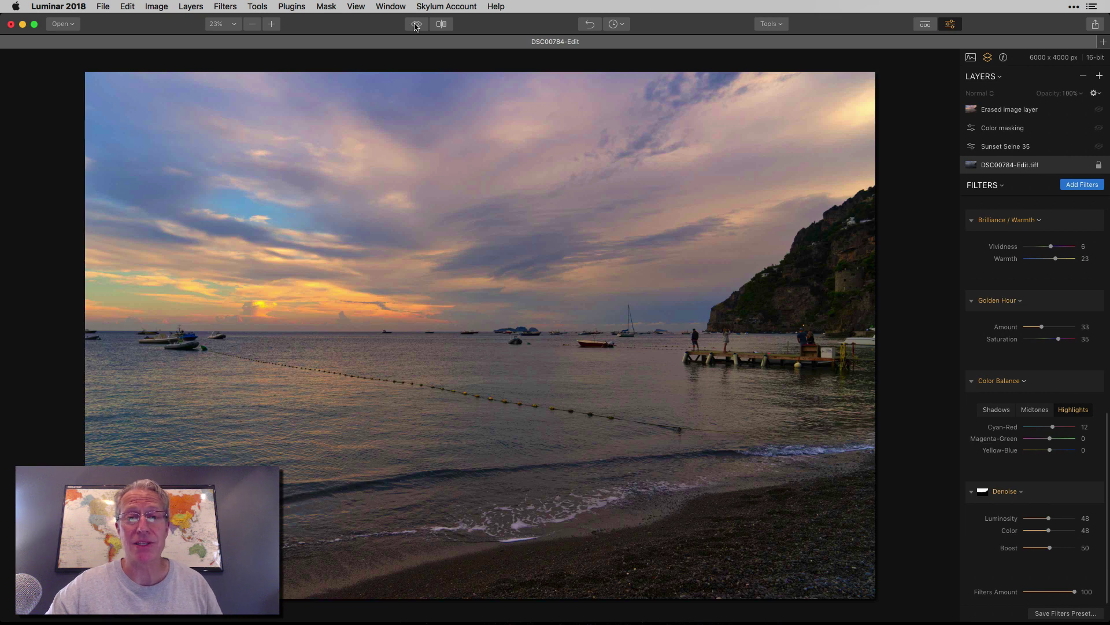
pyautogui.click(417, 26)
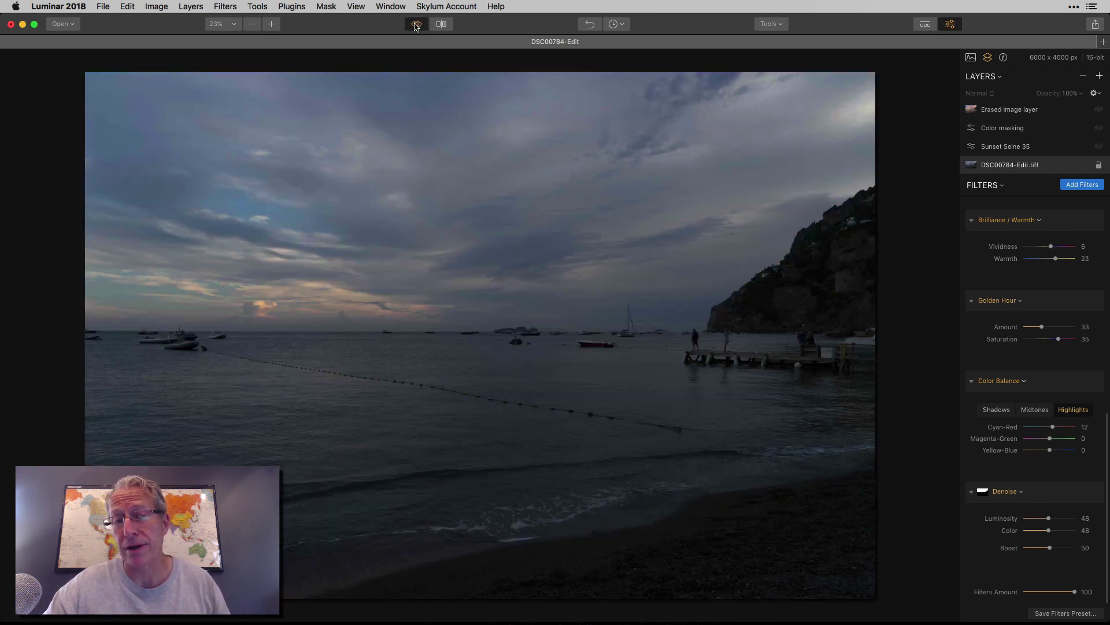
pyautogui.click(417, 26)
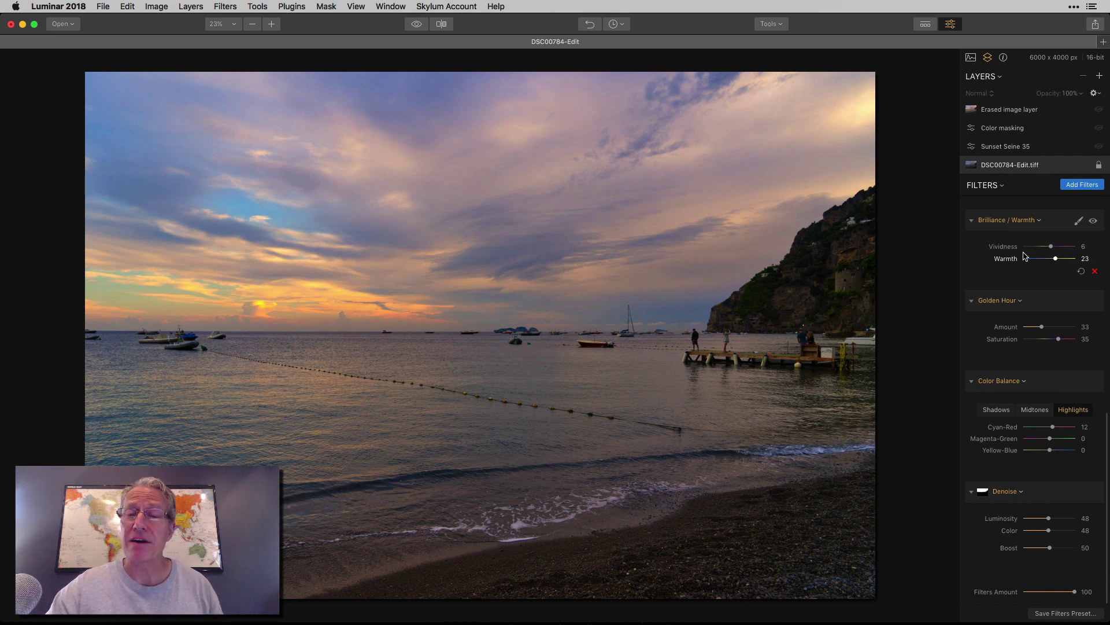
# Step: Select the Sunset Seine 35 layer (Smart Tone 20, Saturation 30) after browsing preset categories
pyautogui.scroll(1, 1048, 281)
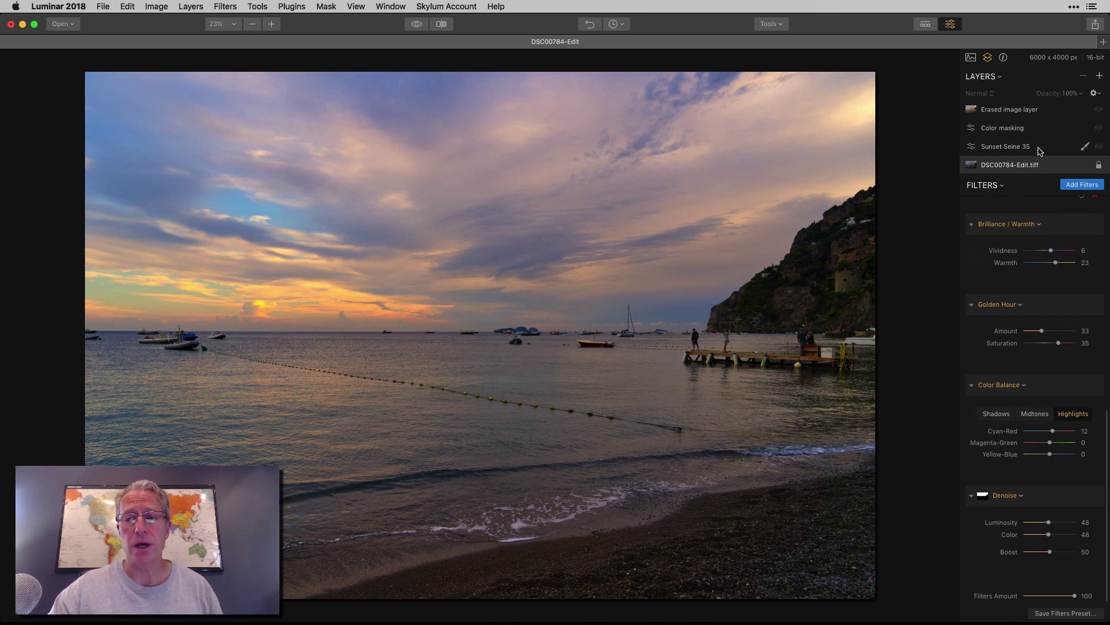
pyautogui.click(1040, 152)
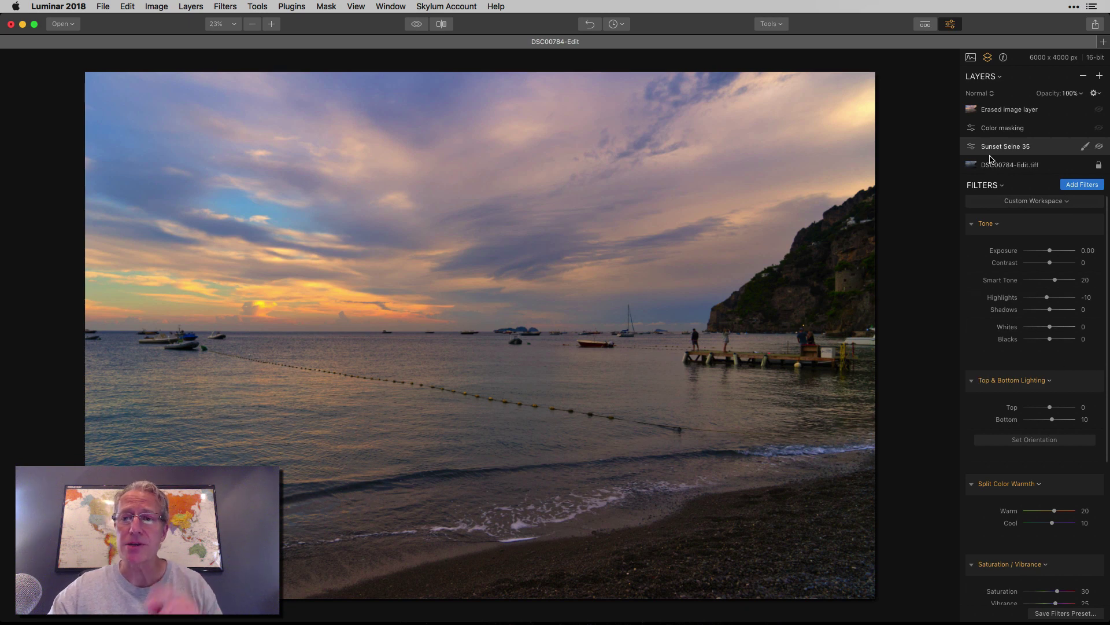
pyautogui.click(925, 24)
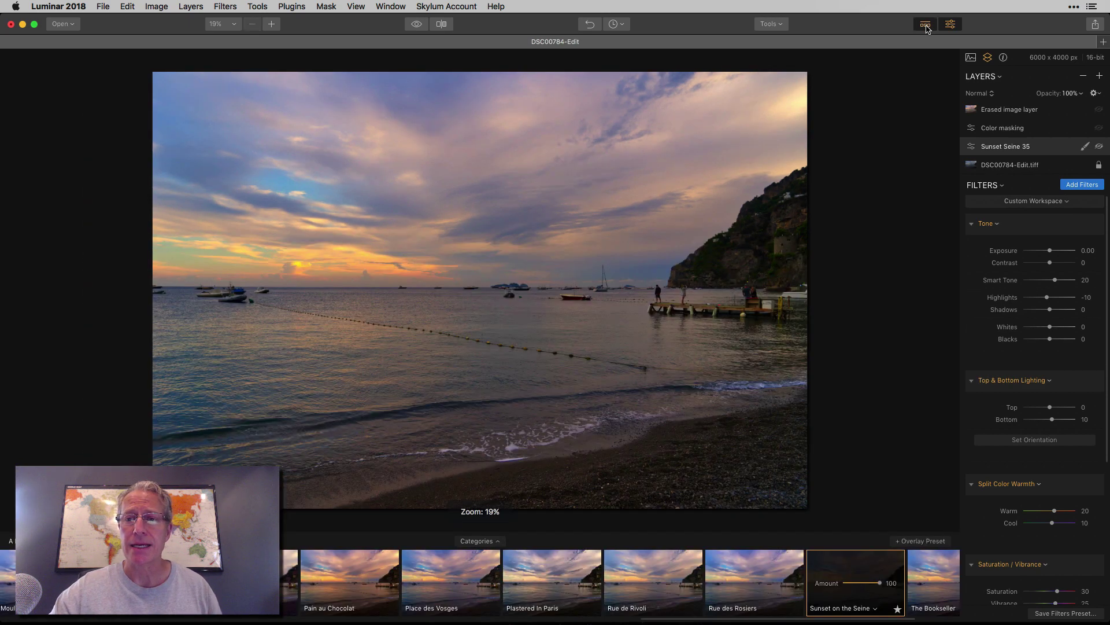
pyautogui.click(476, 541)
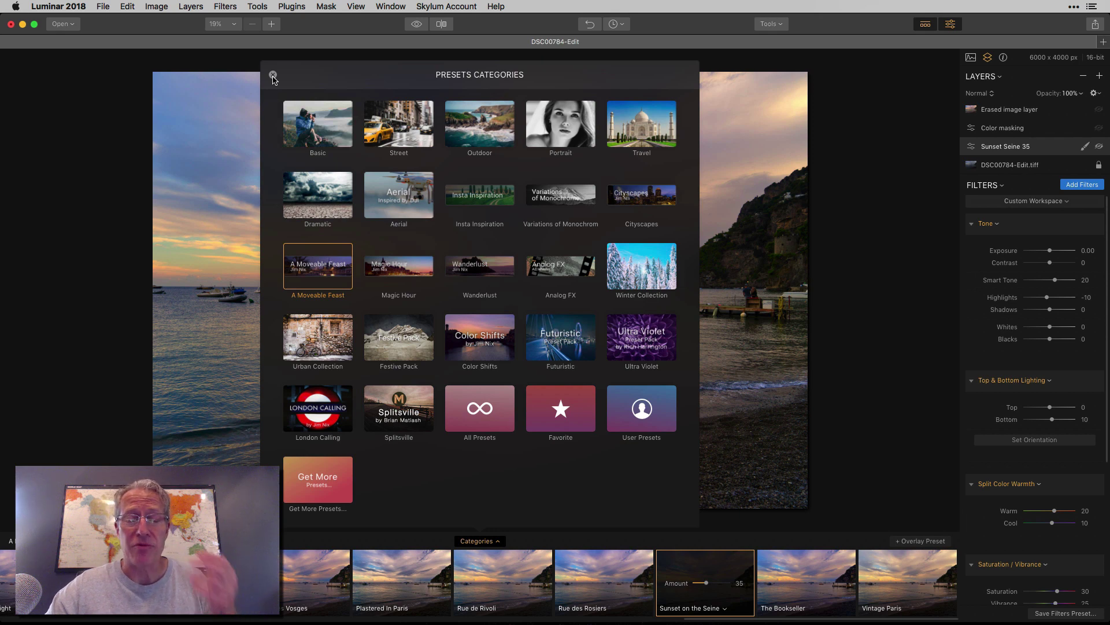
pyautogui.click(273, 75)
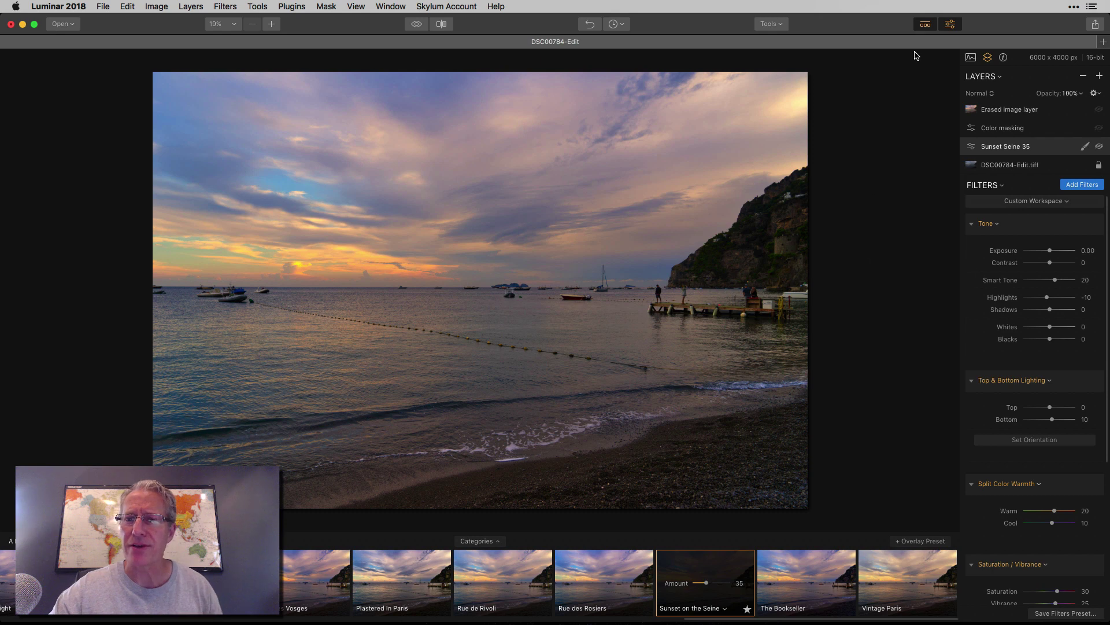
pyautogui.click(926, 24)
pyautogui.scroll(-2, 1031, 263)
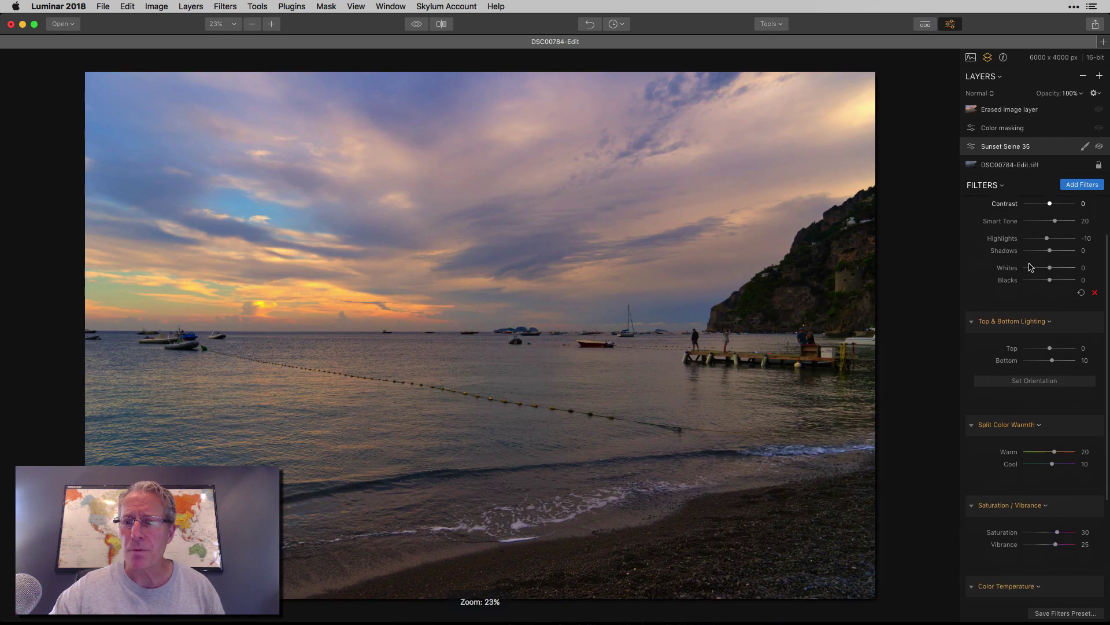
pyautogui.scroll(2, 1031, 265)
pyautogui.scroll(-1, 1031, 266)
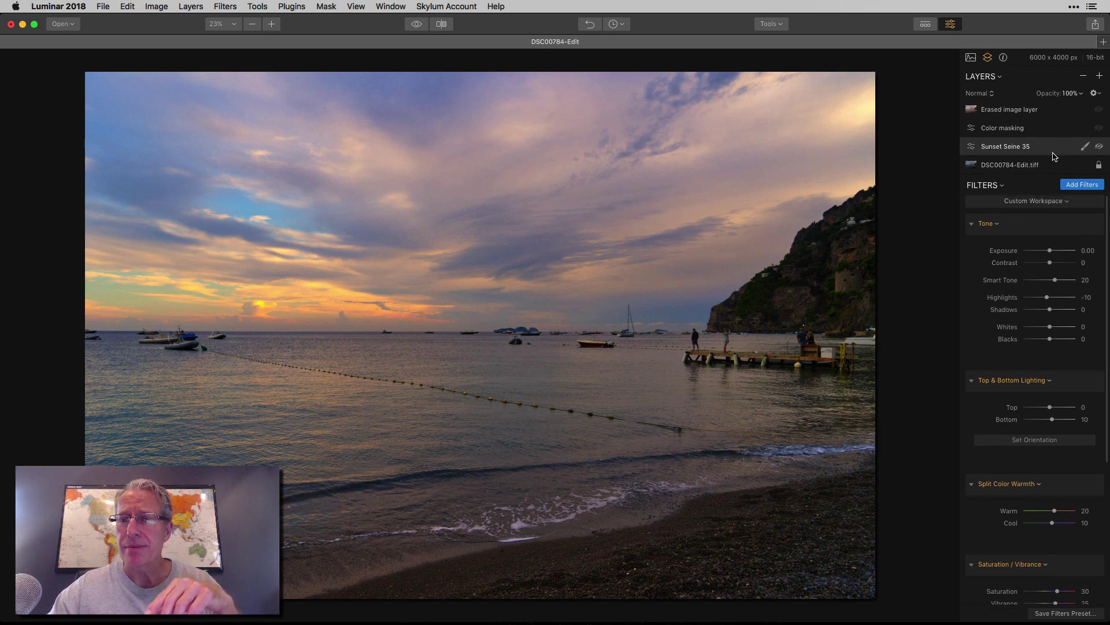
pyautogui.click(1100, 148)
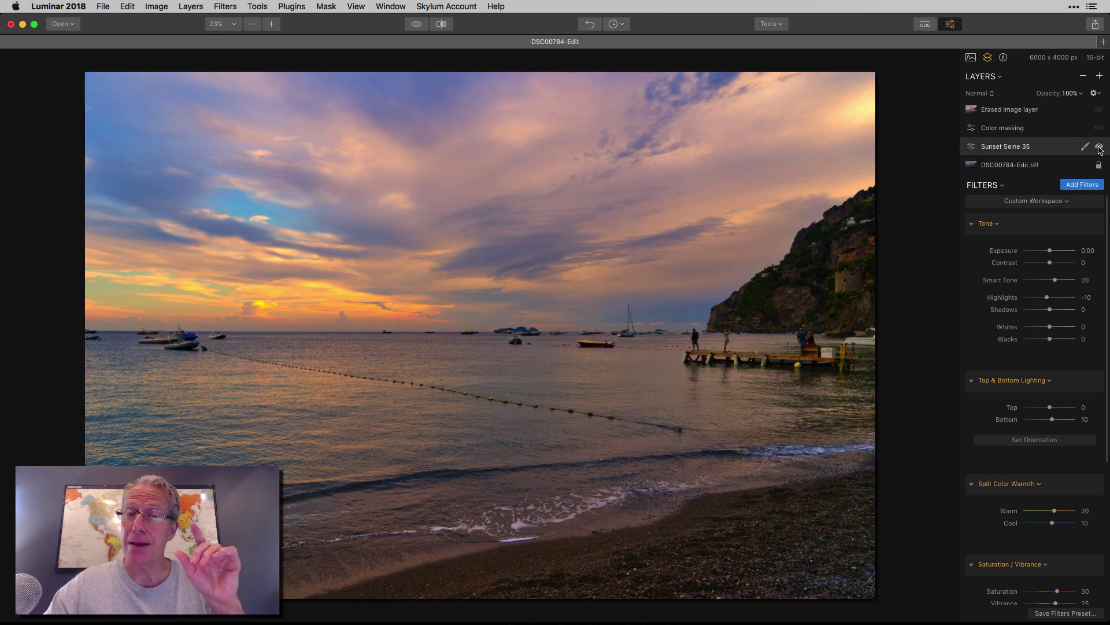
pyautogui.click(1099, 148)
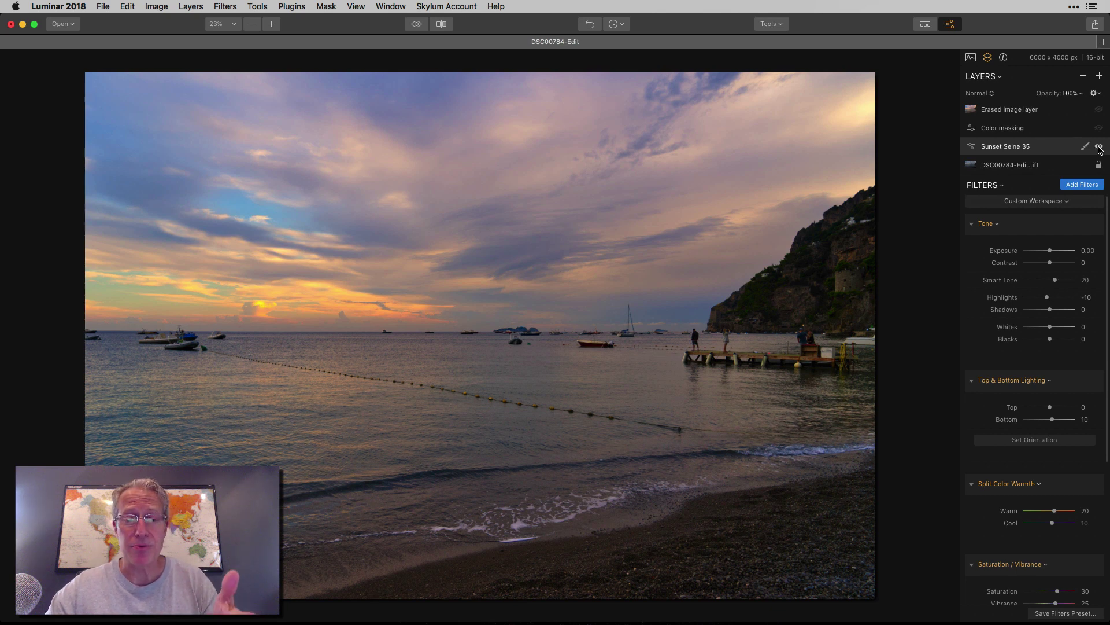
pyautogui.click(1099, 148)
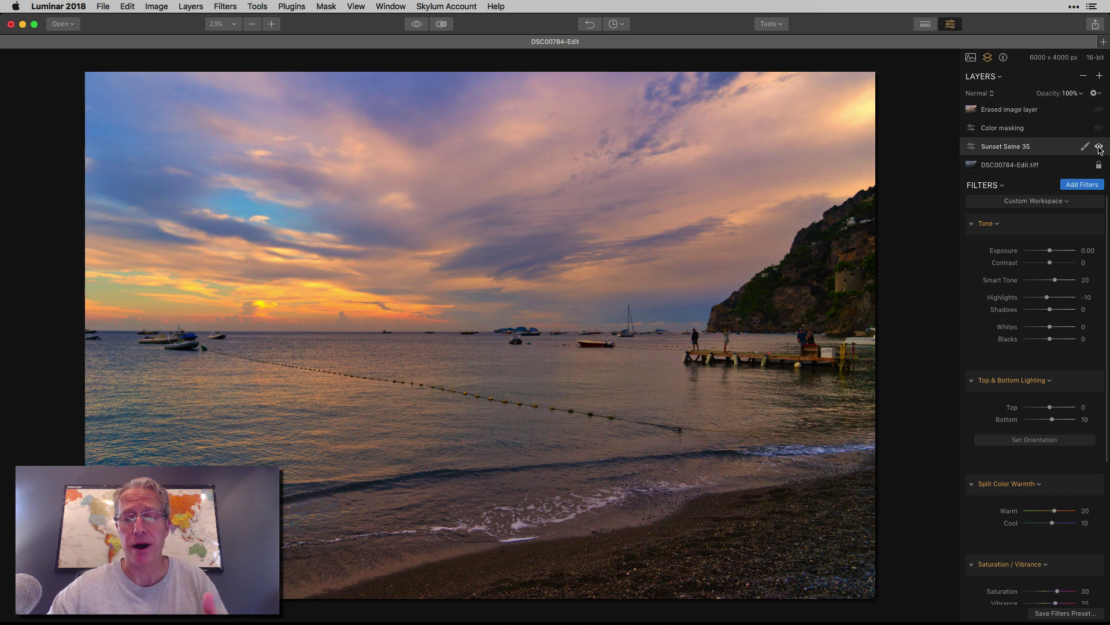
pyautogui.scroll(-3, 1073, 303)
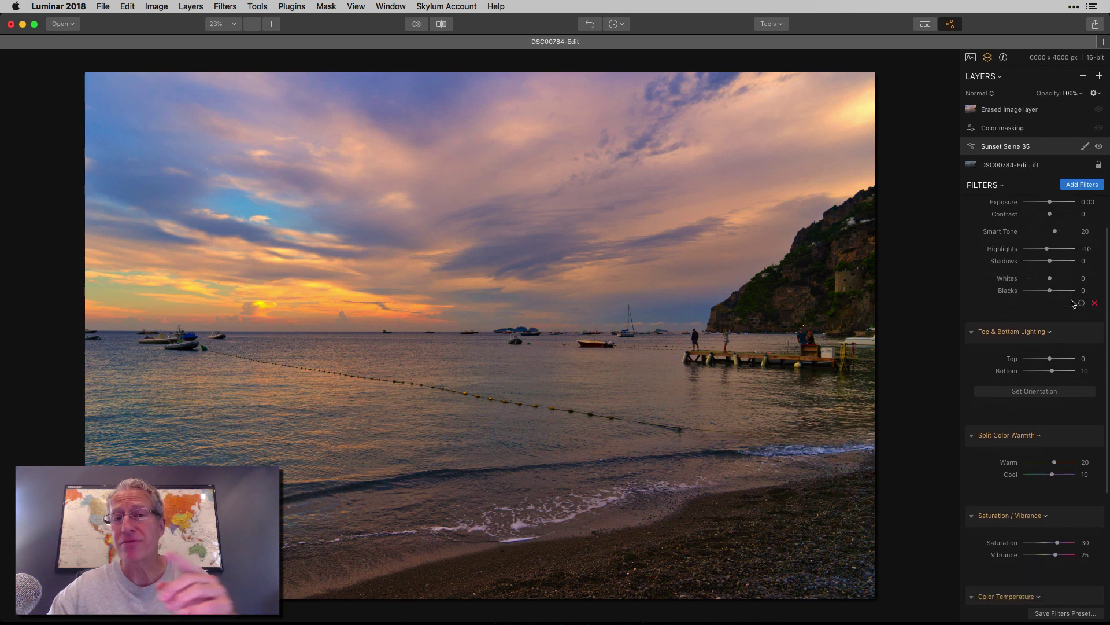
pyautogui.scroll(-3, 1073, 303)
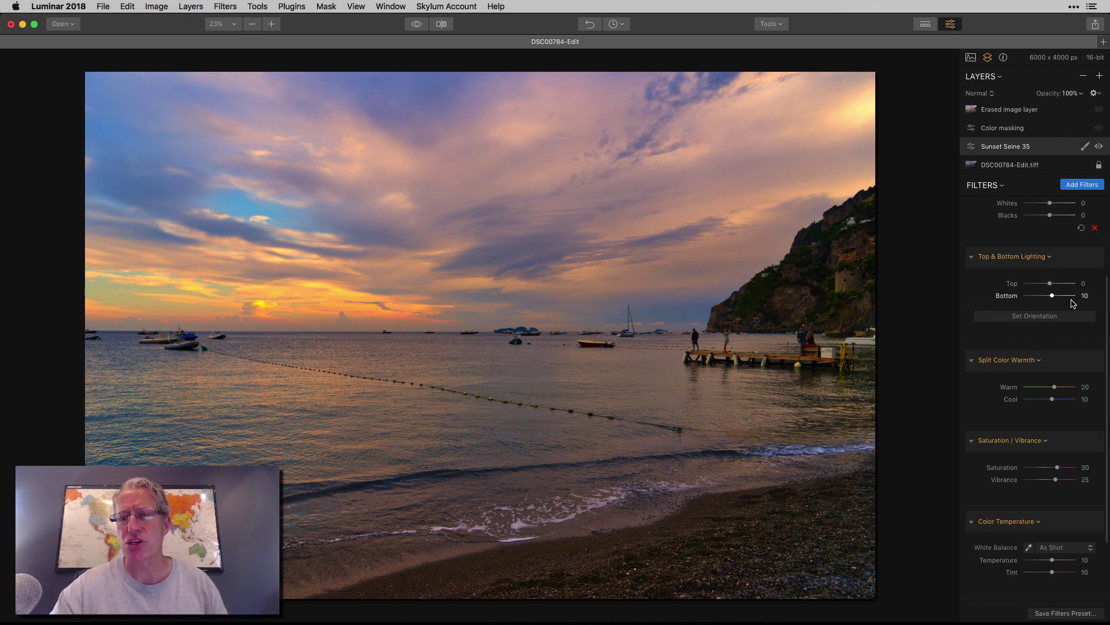
pyautogui.scroll(-3, 1073, 303)
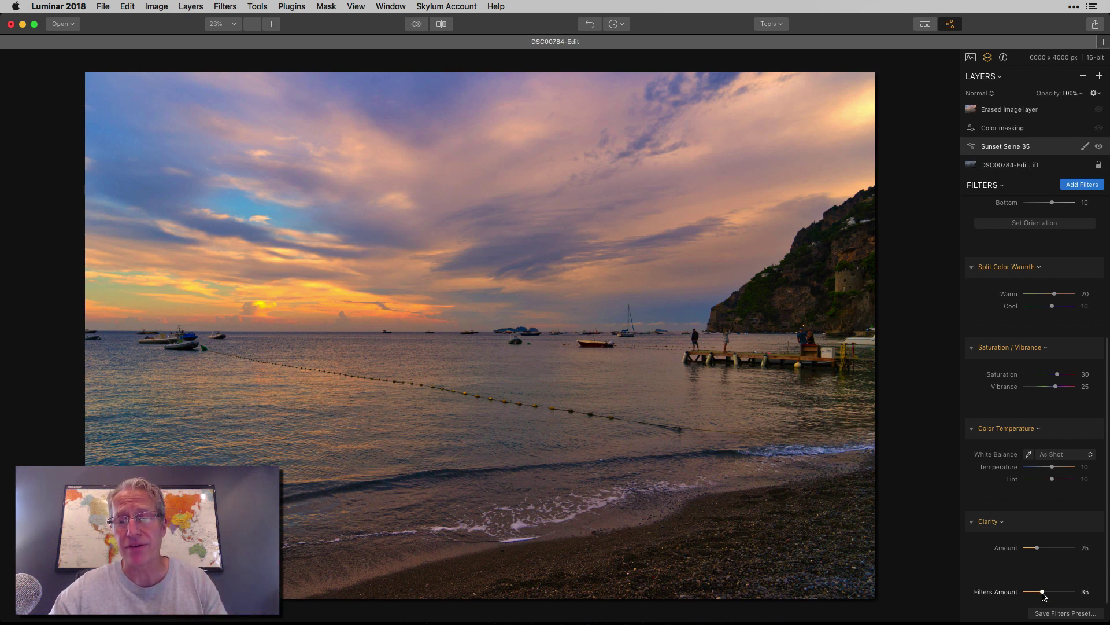
pyautogui.moveTo(1043, 592); pyautogui.dragTo(1082, 591)
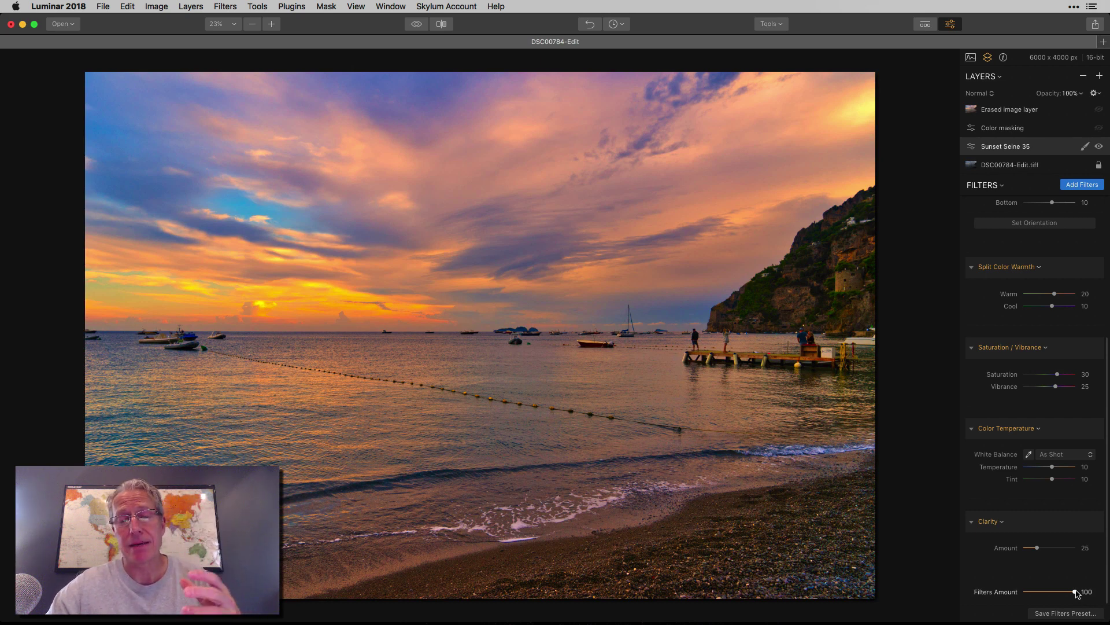
pyautogui.moveTo(1075, 591); pyautogui.dragTo(1045, 591)
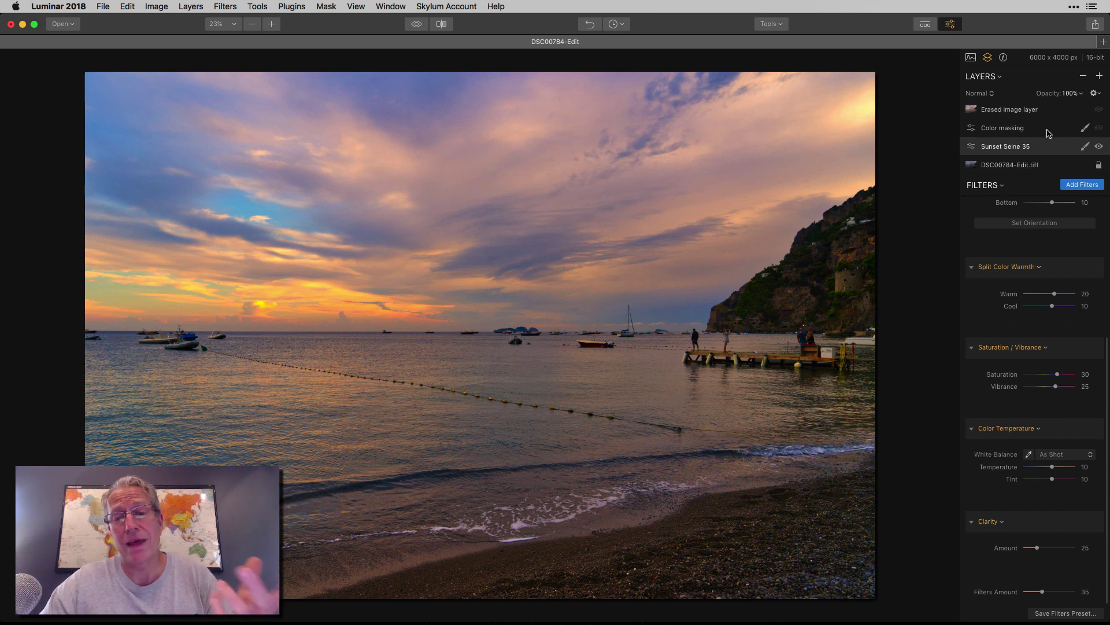
pyautogui.click(417, 24)
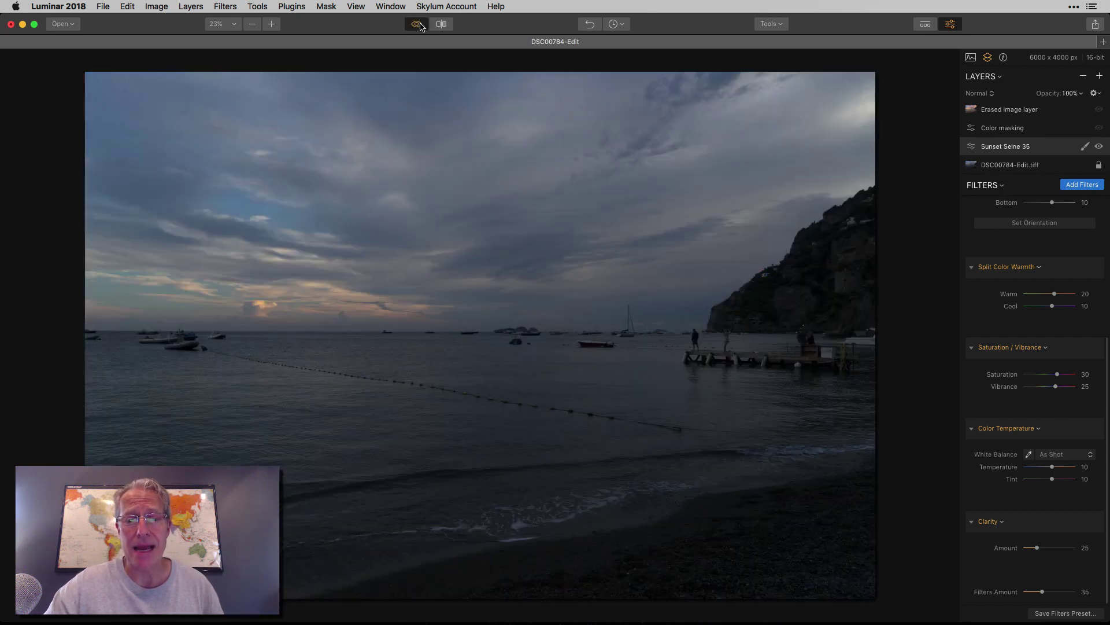
pyautogui.click(420, 26)
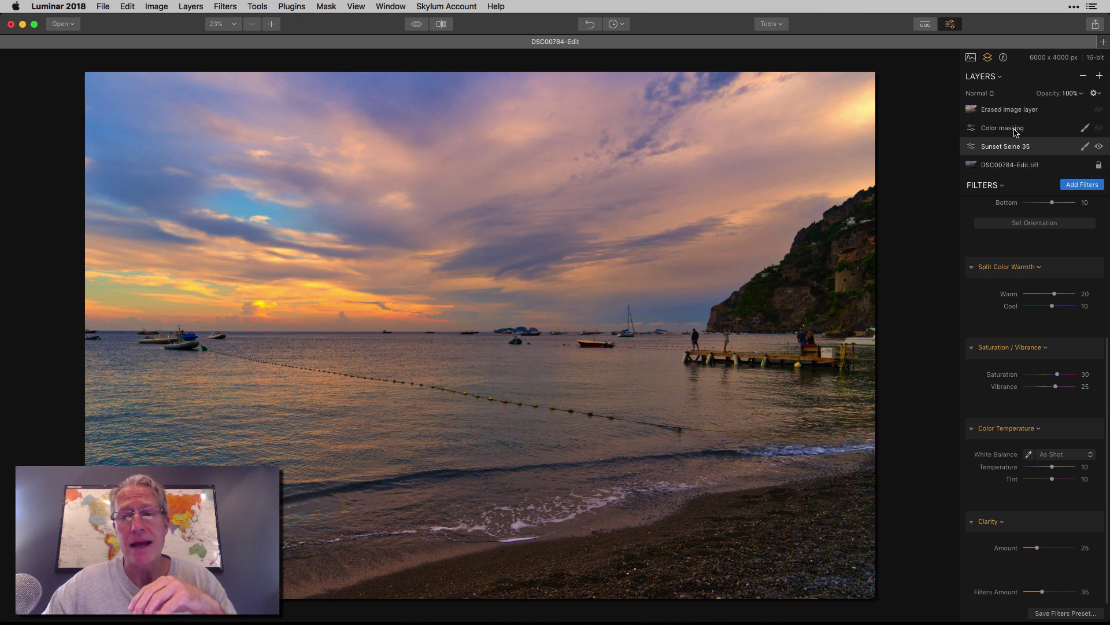
# Step: Enable the Color masking layer's first Saturation / Vibrance filter (-11, -31), comparing it off and on
pyautogui.click(1016, 133)
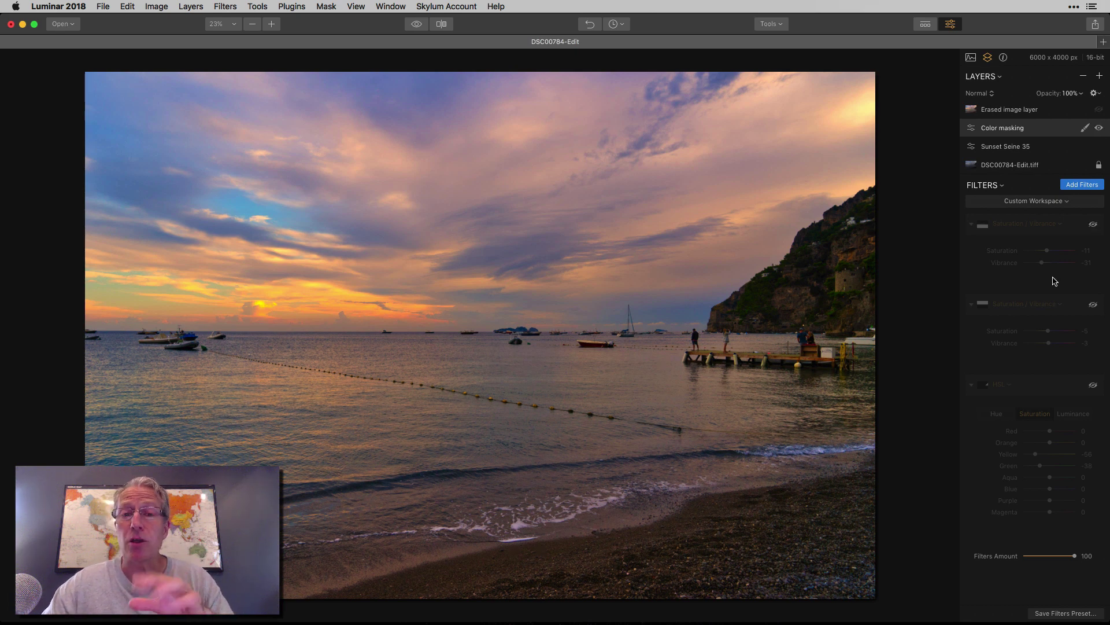
pyautogui.click(1094, 225)
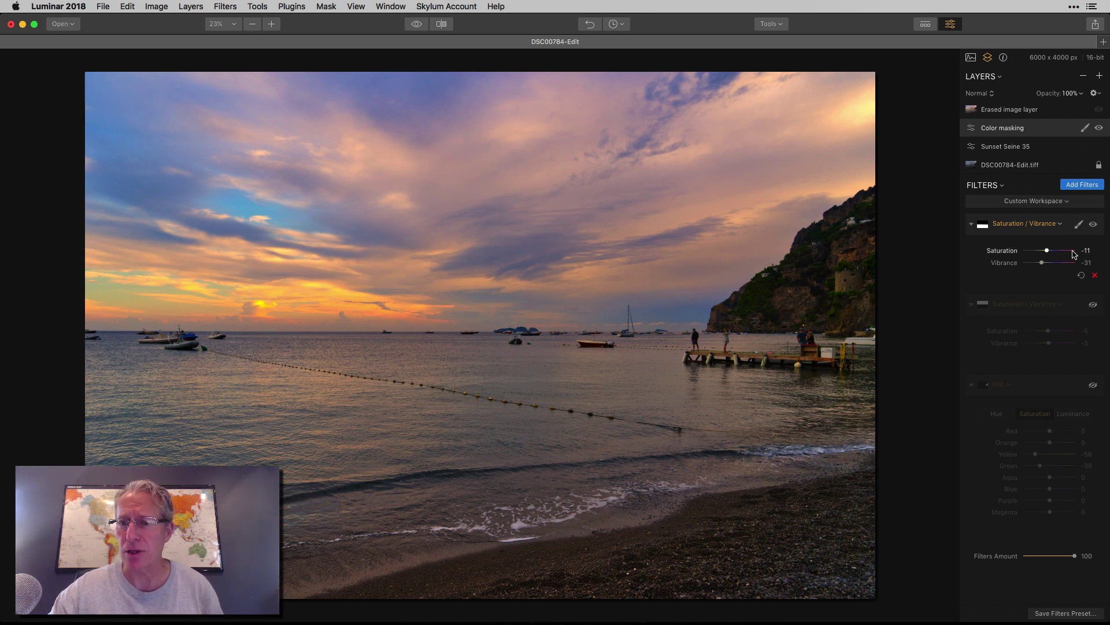
pyautogui.click(1094, 225)
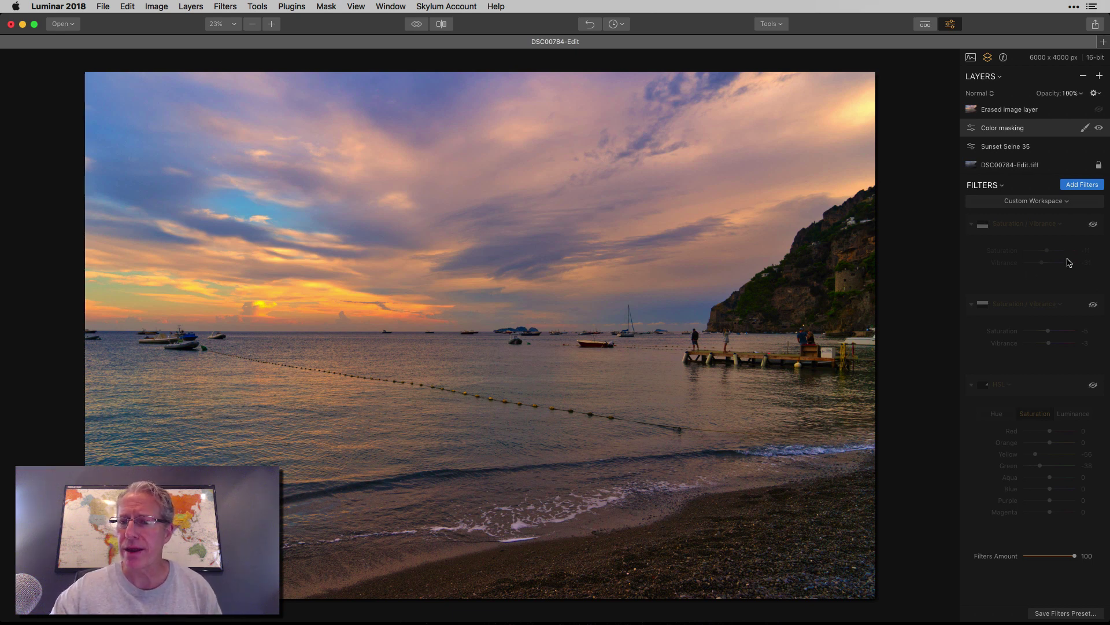
pyautogui.click(1094, 225)
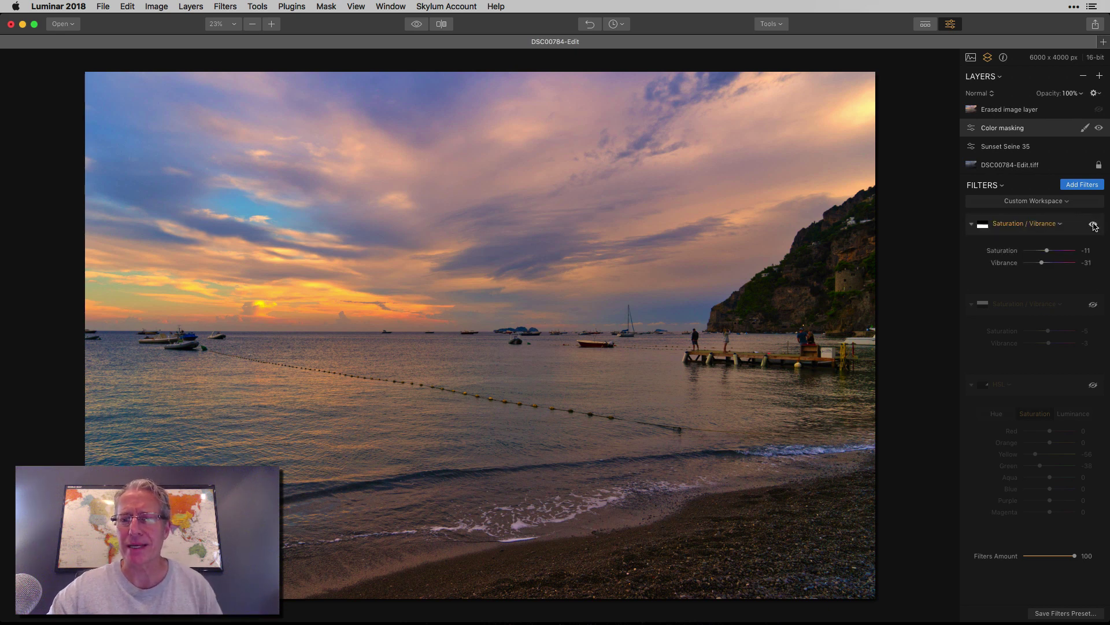
# Step: Enable the second Saturation / Vibrance filter (-5, -3) and the HSL filter with Green luminance -38
pyautogui.click(1093, 305)
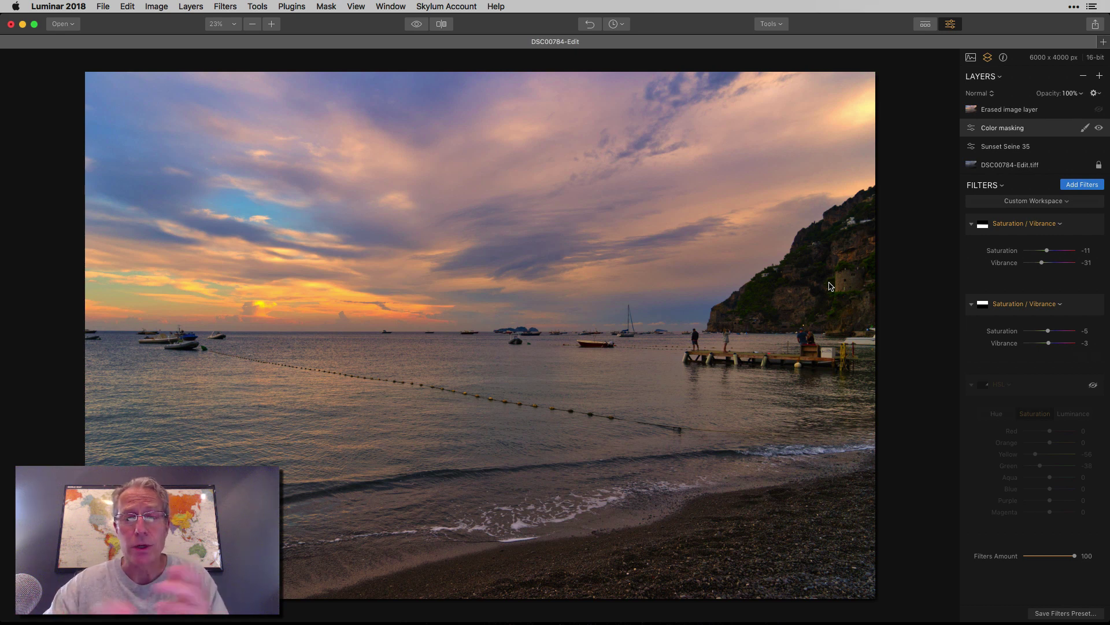
pyautogui.click(1093, 386)
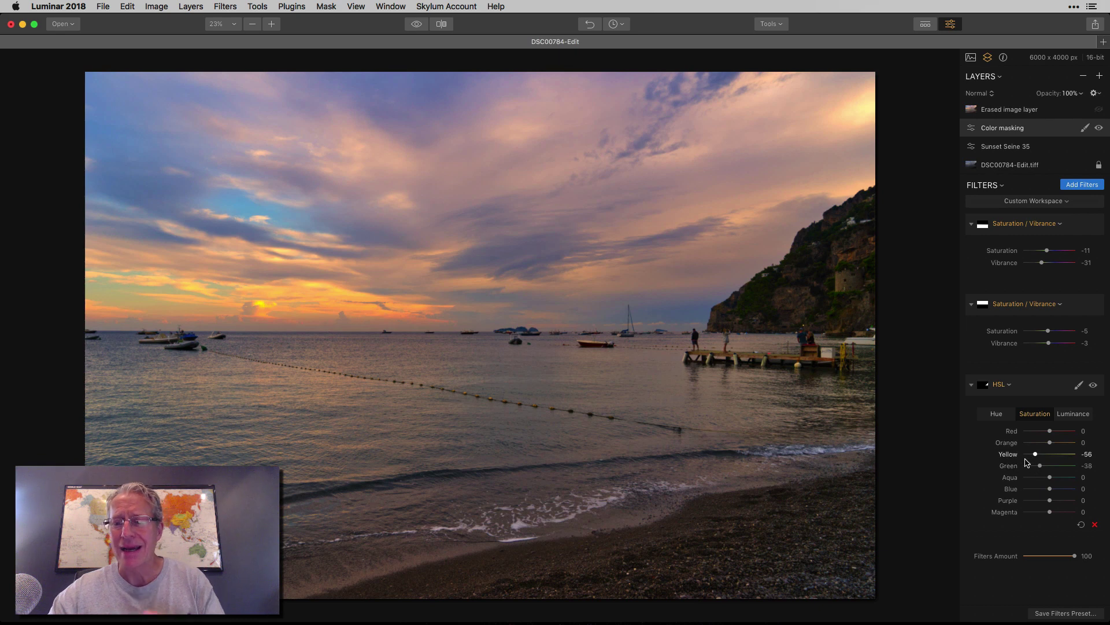
pyautogui.click(1075, 414)
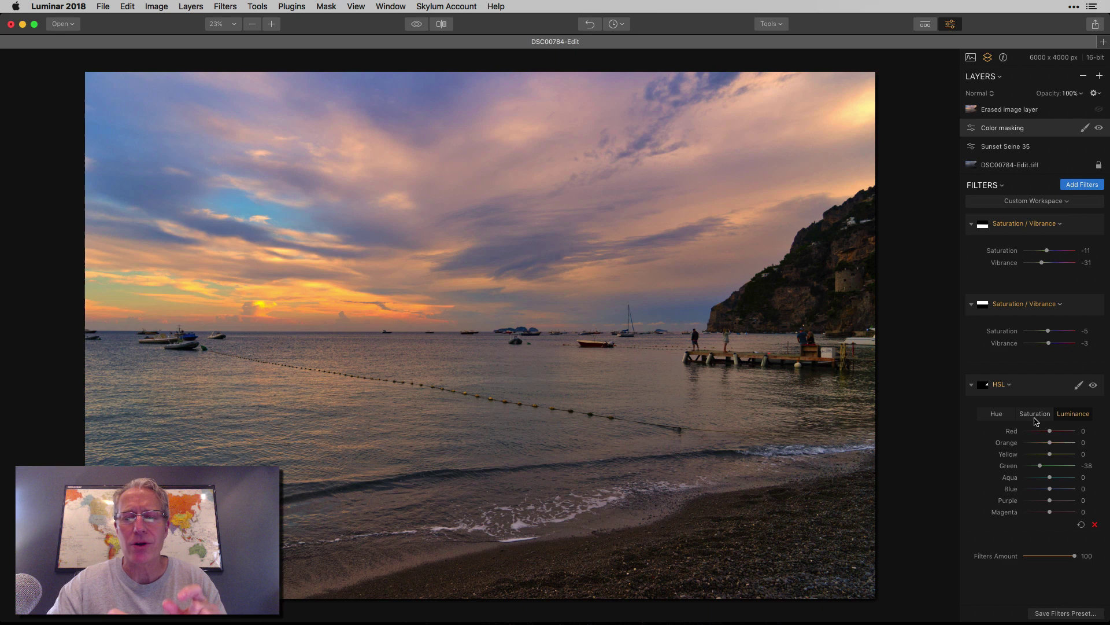
pyautogui.click(1094, 385)
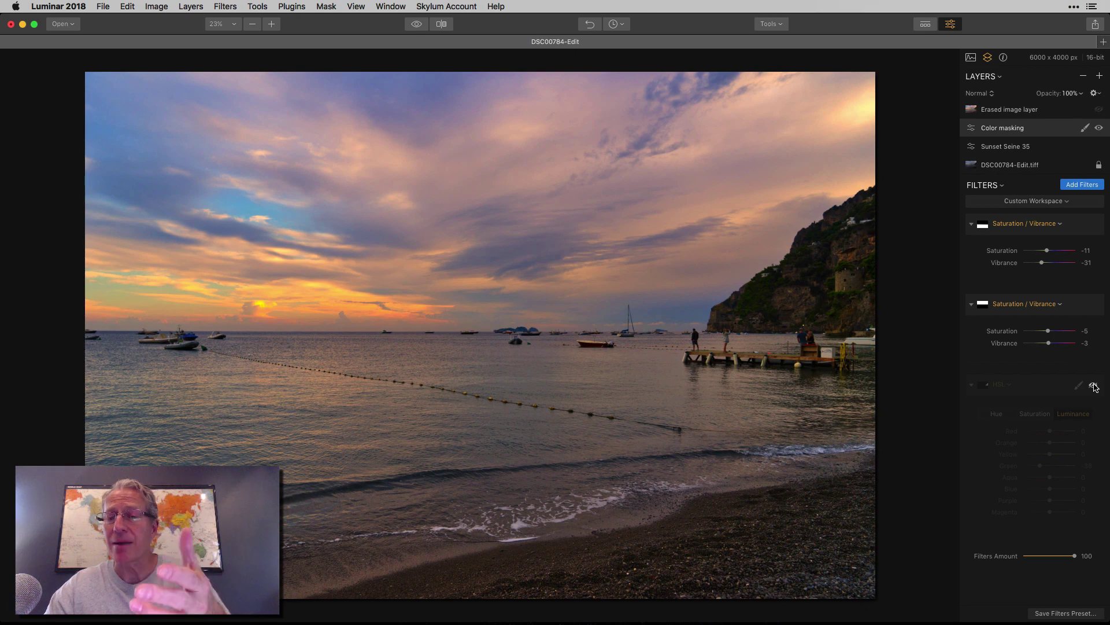
pyautogui.click(1094, 385)
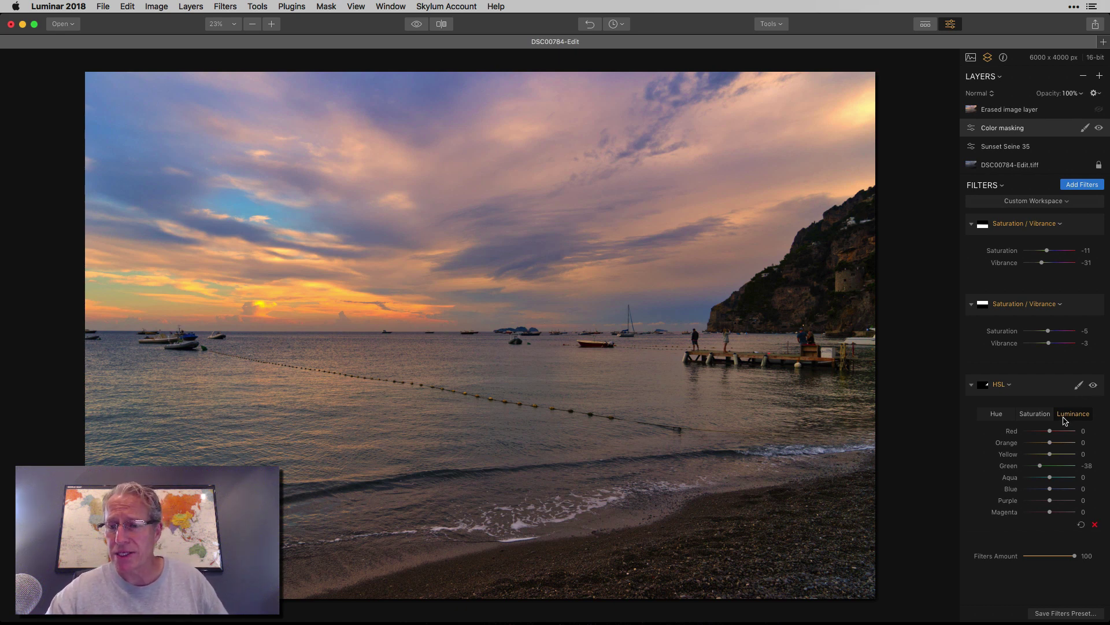
# Step: Set HSL Luminance Orange to -55 and Yellow to 5, comparing the filter off and on
pyautogui.moveTo(1051, 446)
pyautogui.mouseDown()
pyautogui.moveTo(1036, 445)
pyautogui.moveTo(1055, 460)
pyautogui.mouseUp()
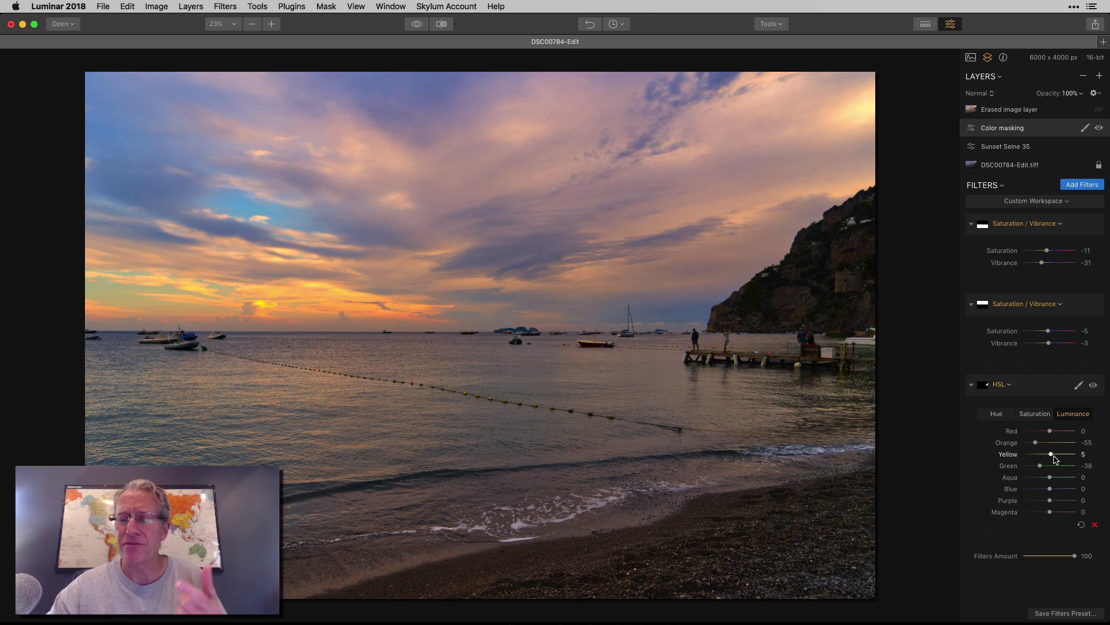
pyautogui.click(1093, 385)
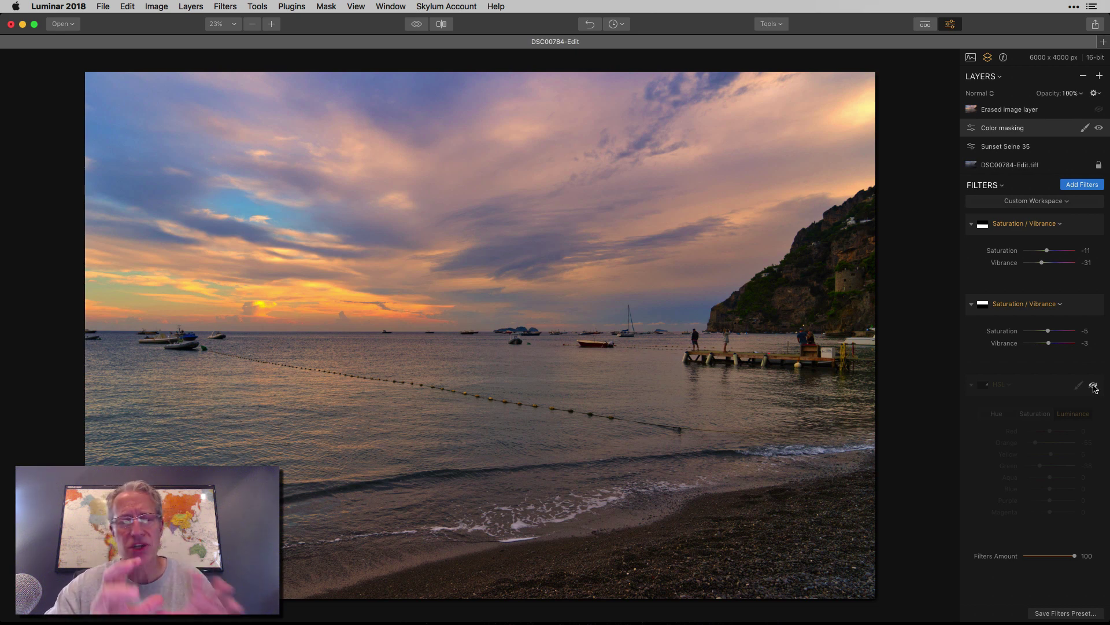
pyautogui.click(1093, 386)
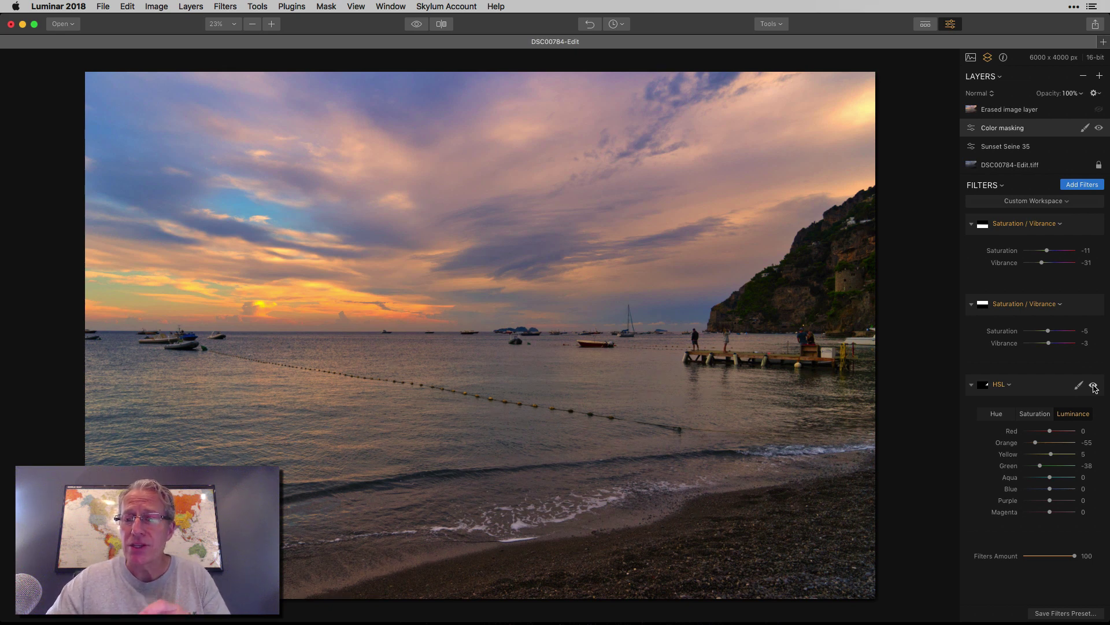
pyautogui.click(1093, 385)
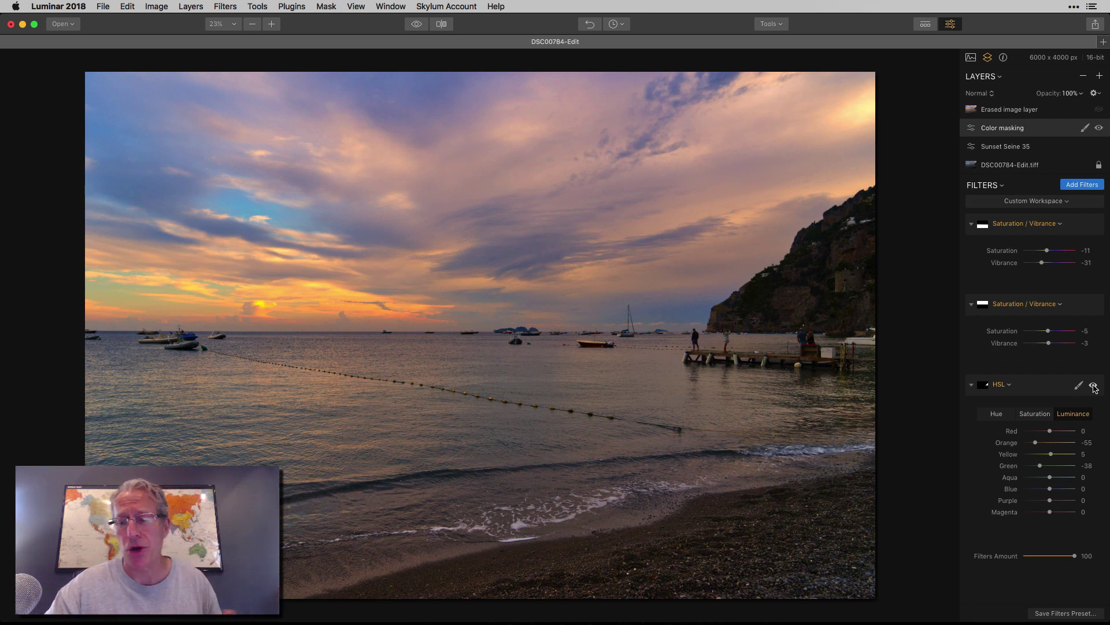
# Step: Select the Erased image layer, compare the edit with the original, and open the new-layer options
pyautogui.click(1032, 113)
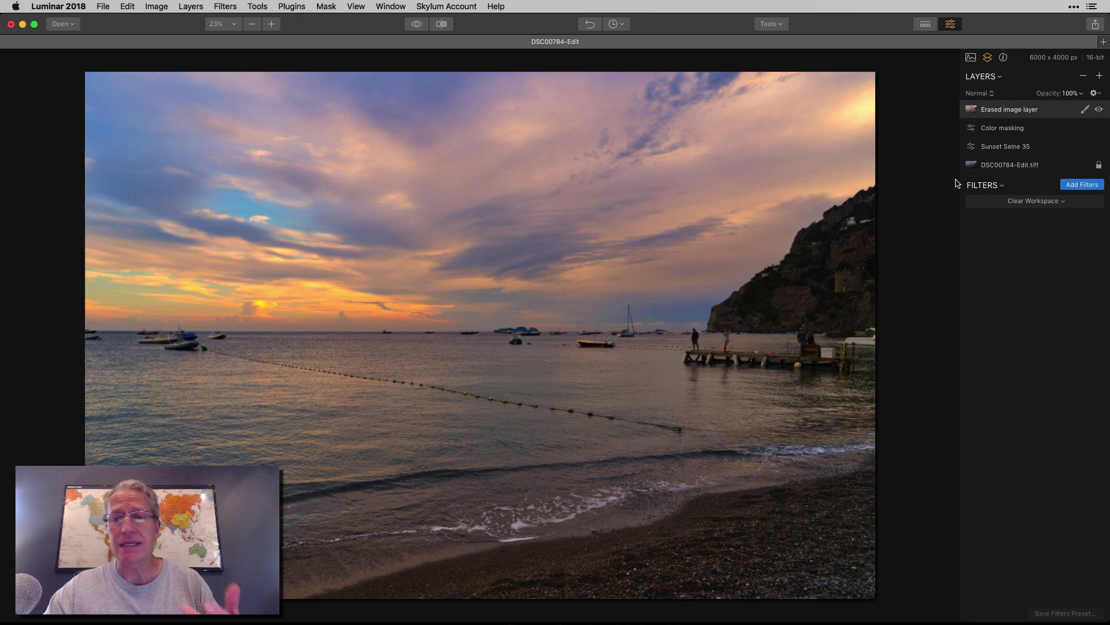
pyautogui.click(770, 24)
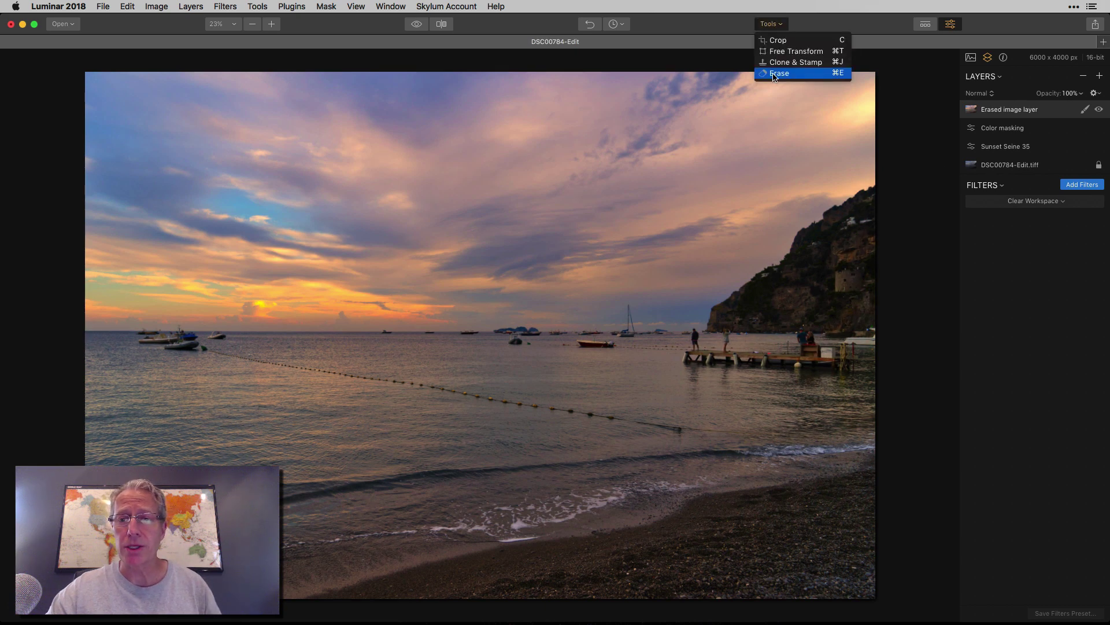
pyautogui.click(774, 26)
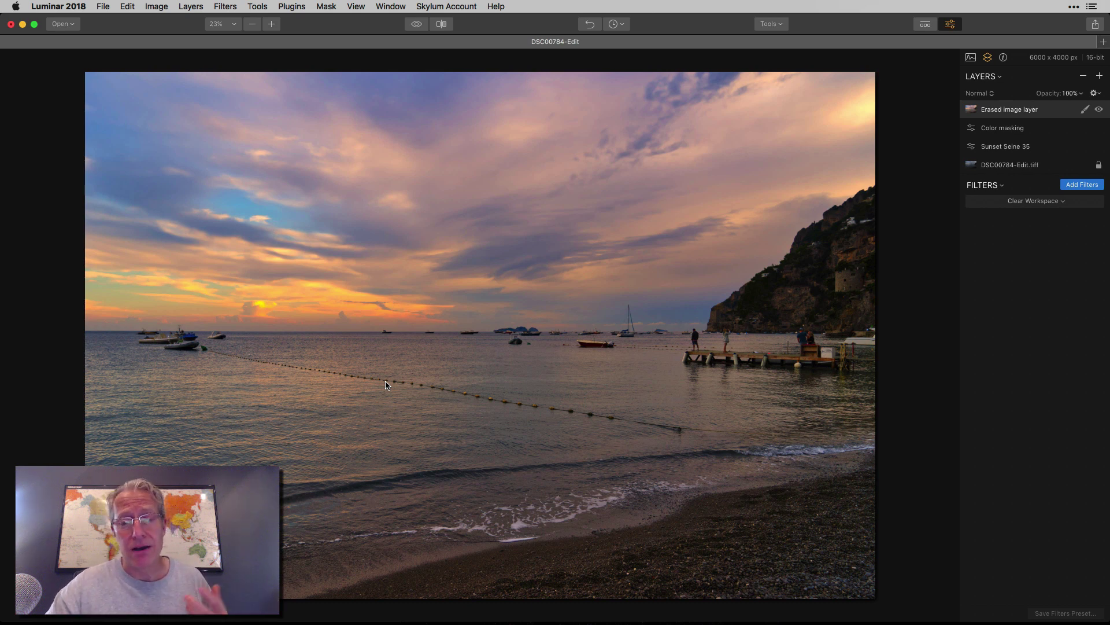
pyautogui.click(416, 25)
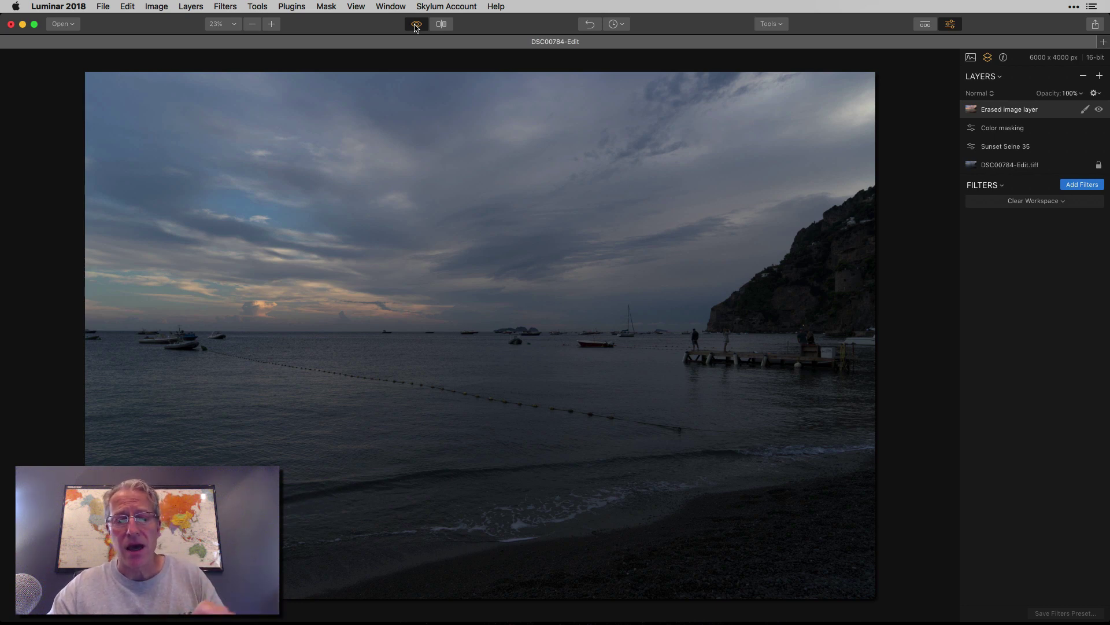
pyautogui.click(416, 26)
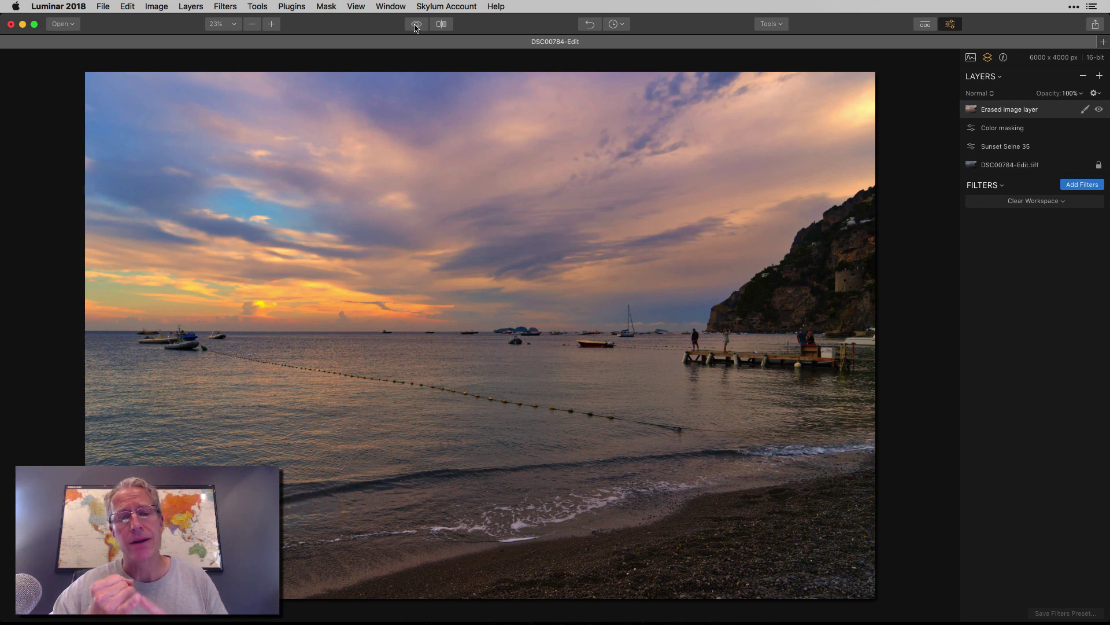
pyautogui.click(1099, 76)
# Step: Add a new adjustment layer with a Saturation / Vibrance filter at Saturation -18 and Vibrance -8
pyautogui.click(1047, 90)
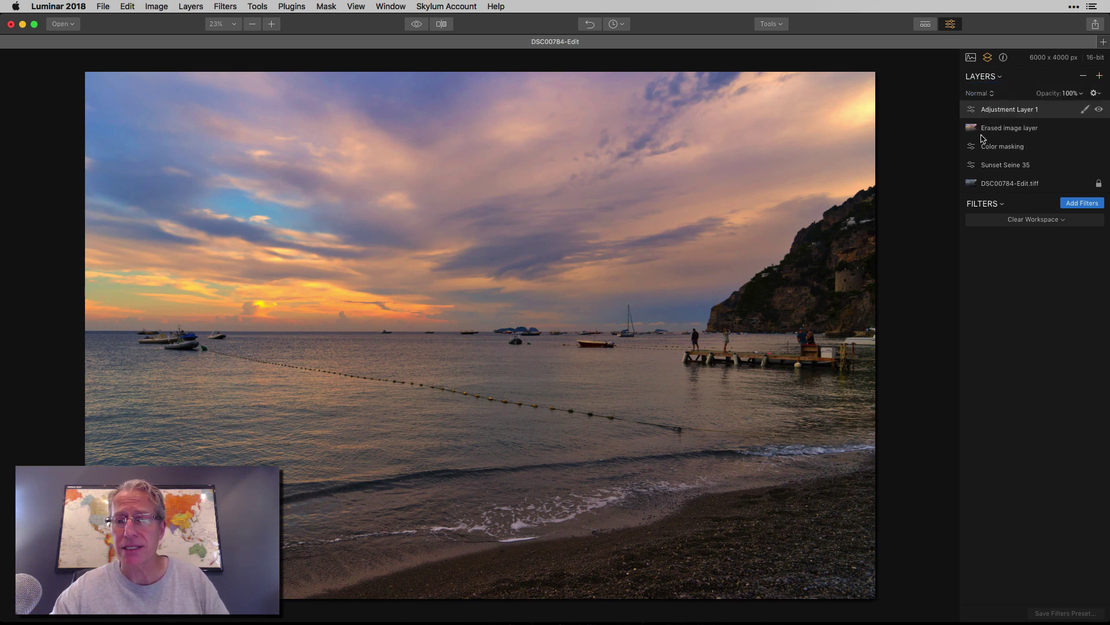
pyautogui.click(1080, 203)
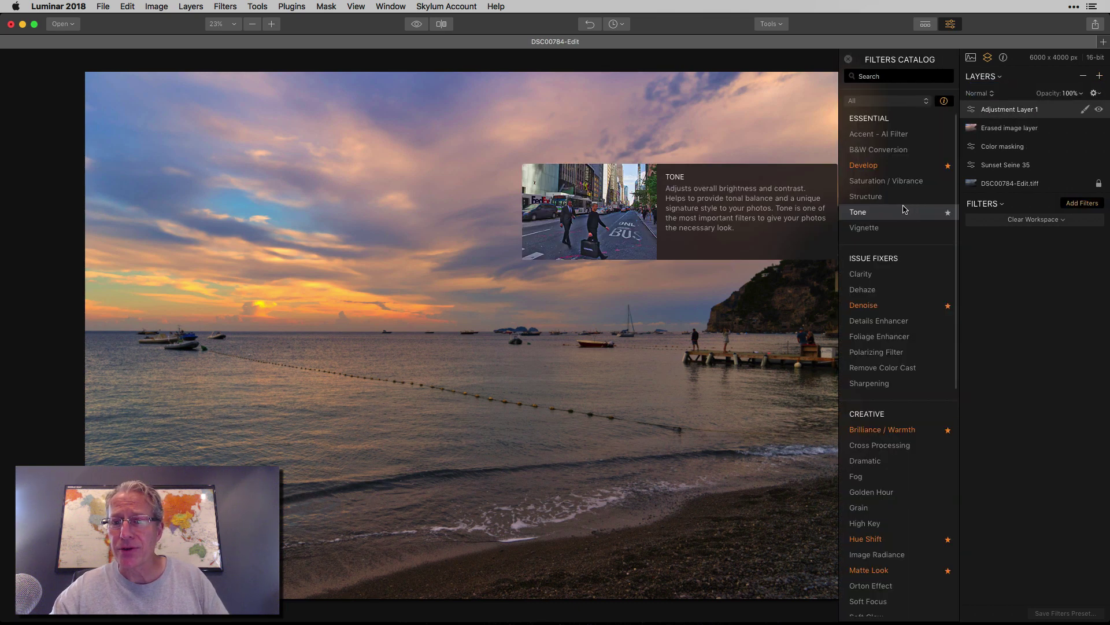
pyautogui.click(886, 181)
pyautogui.click(848, 60)
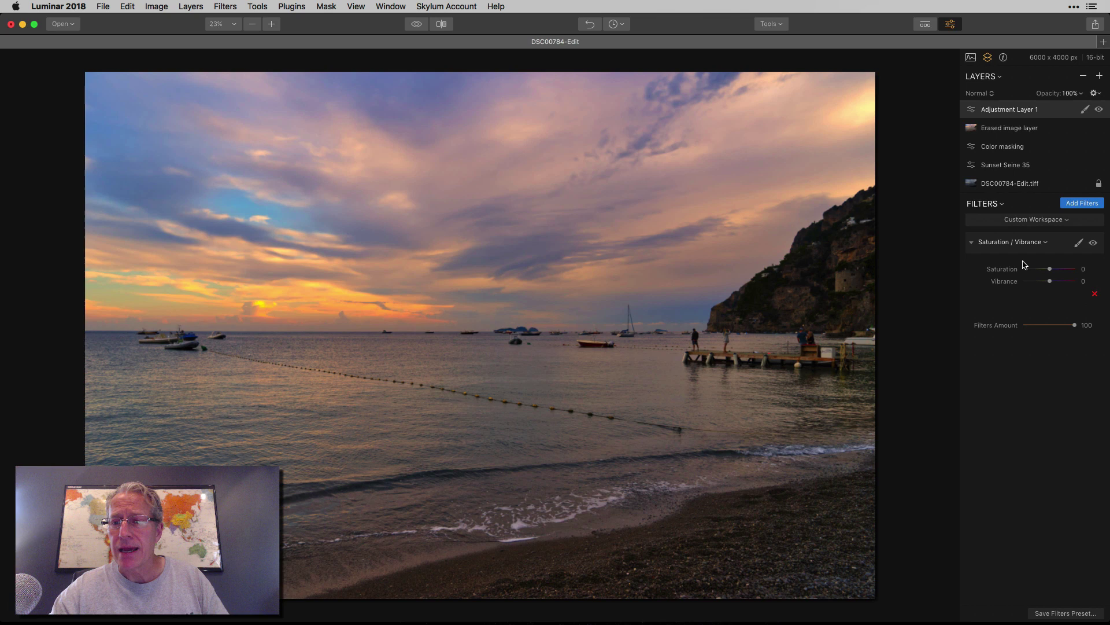
pyautogui.moveTo(1050, 268); pyautogui.dragTo(1047, 282)
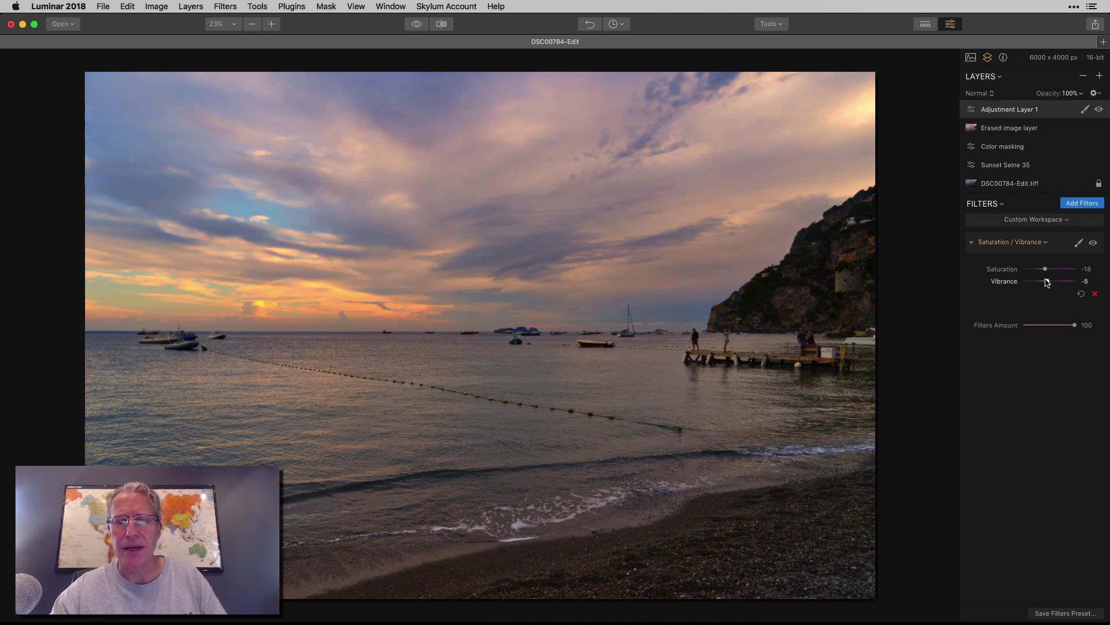
# Step: Add an Image Radiance filter to Adjustment Layer 1
pyautogui.click(1082, 203)
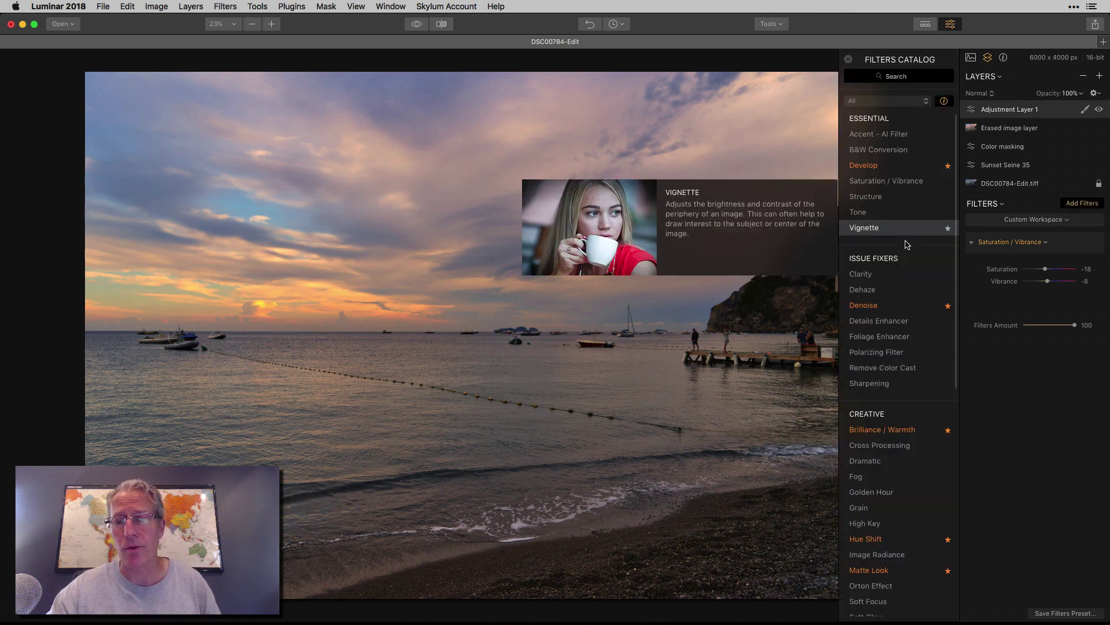
pyautogui.scroll(-10, 898, 357)
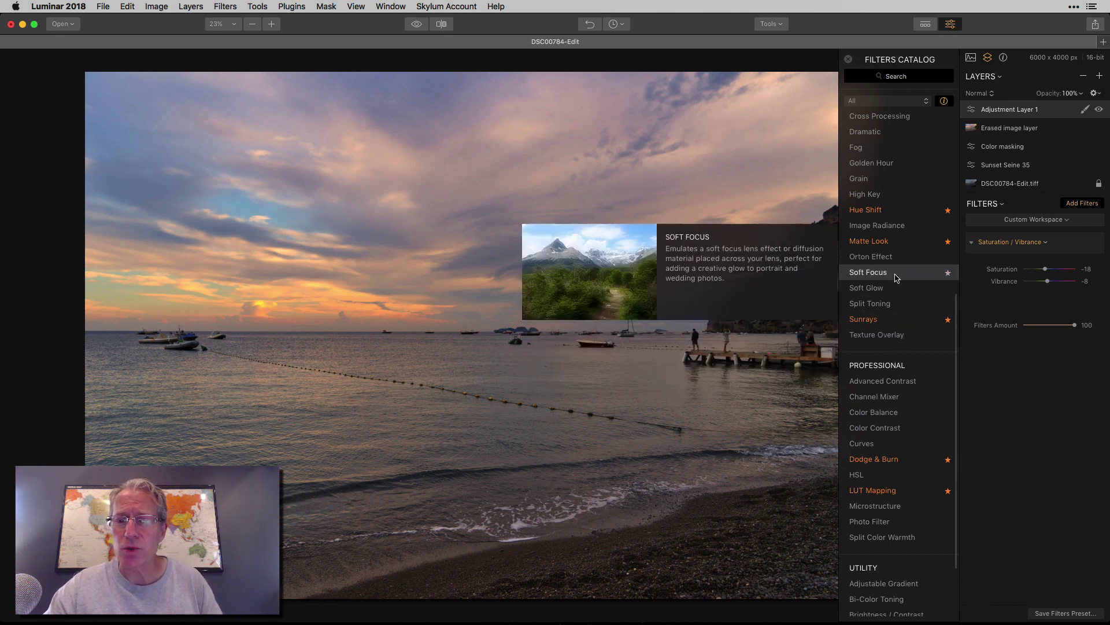
pyautogui.click(878, 225)
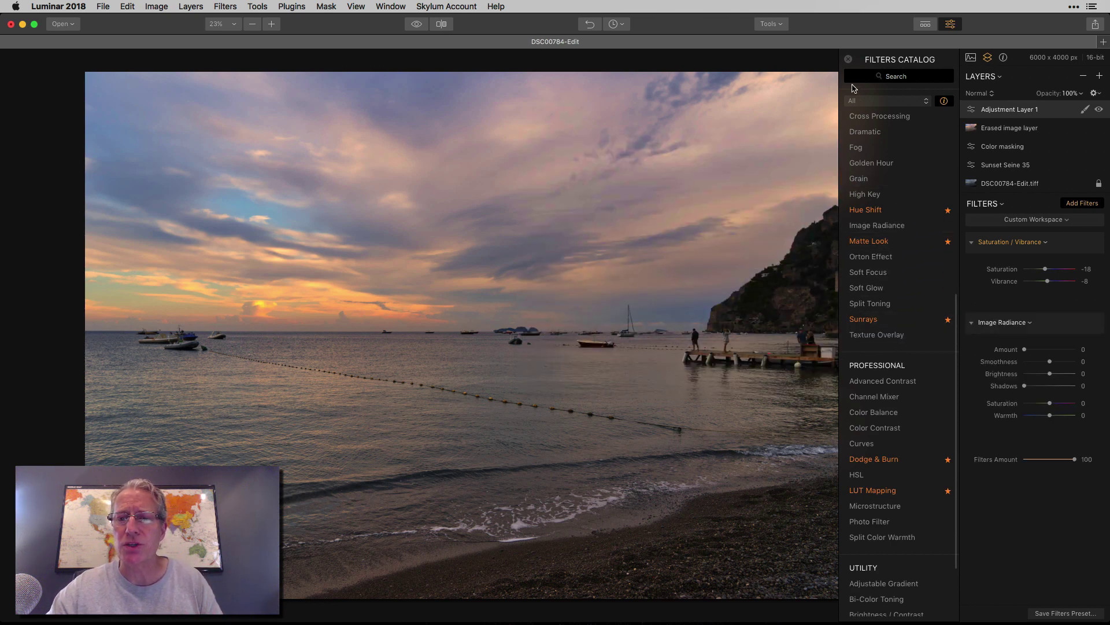
pyautogui.click(848, 59)
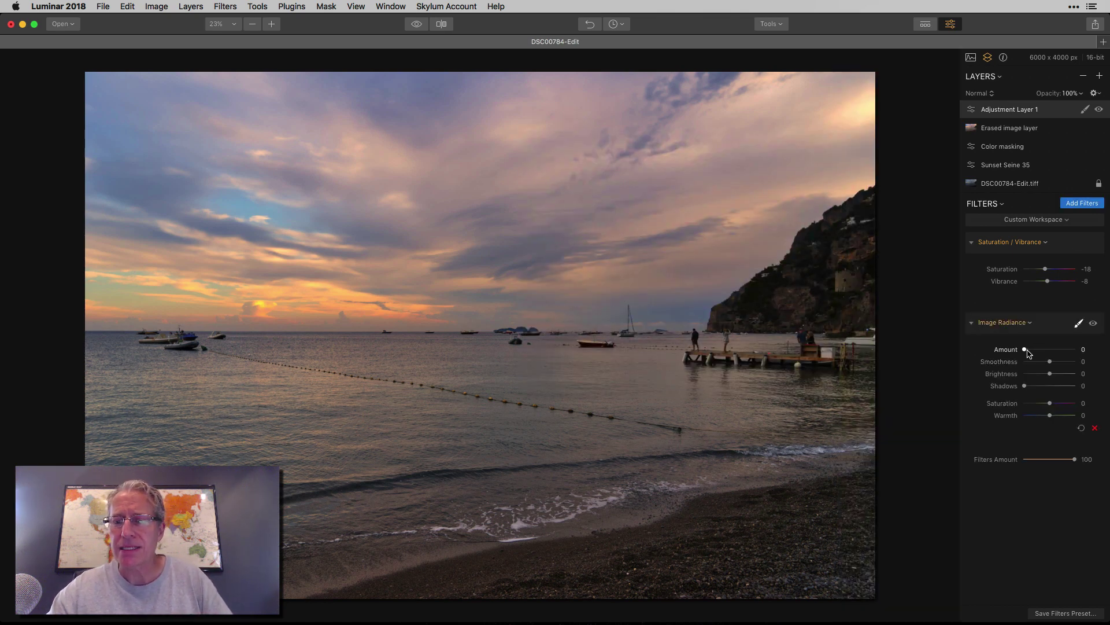
# Step: Set Image Radiance to Amount 30, Brightness 19, Saturation 12 and Warmth -10, comparing it off and on
pyautogui.moveTo(1025, 350); pyautogui.dragTo(1048, 351)
pyautogui.moveTo(1050, 404)
pyautogui.mouseDown()
pyautogui.moveTo(1044, 416)
pyautogui.moveTo(1054, 405)
pyautogui.mouseUp()
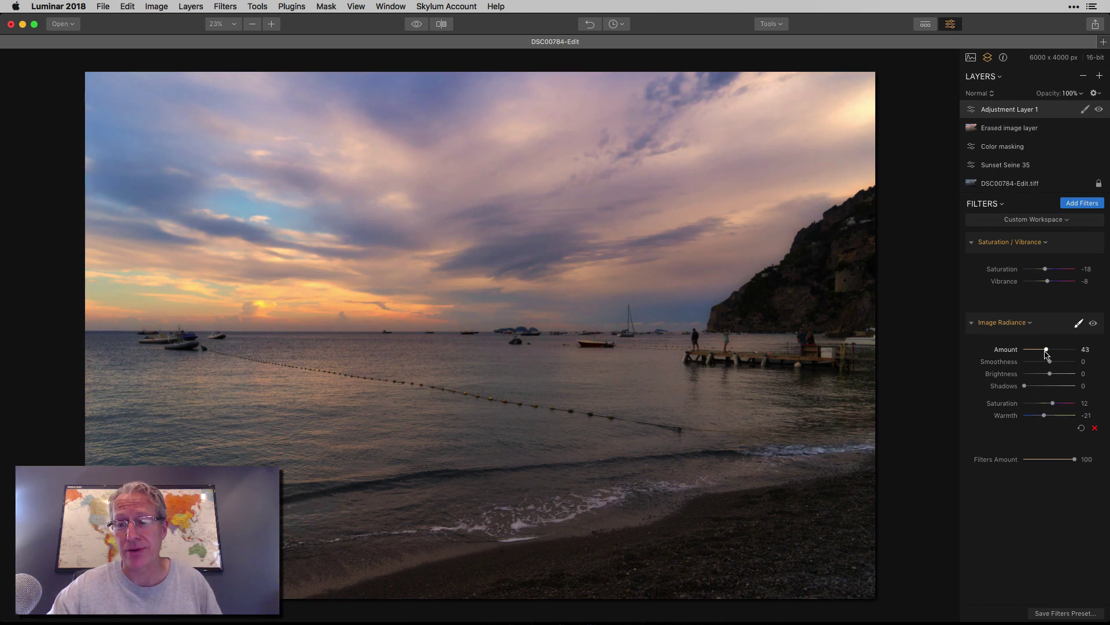
pyautogui.moveTo(1046, 350); pyautogui.dragTo(1056, 377)
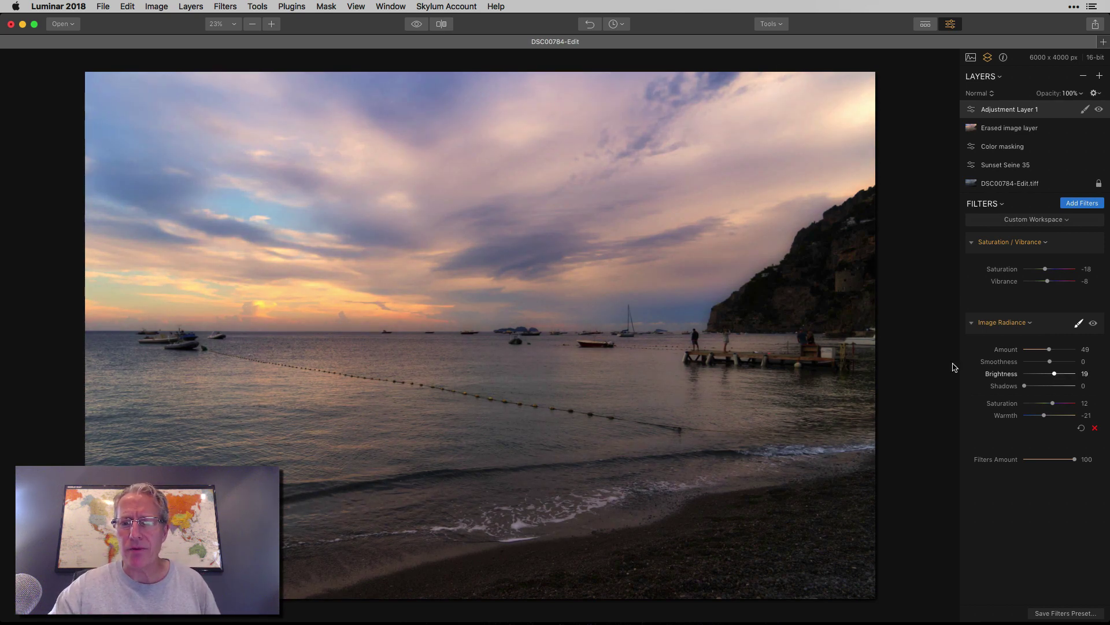
pyautogui.click(1093, 323)
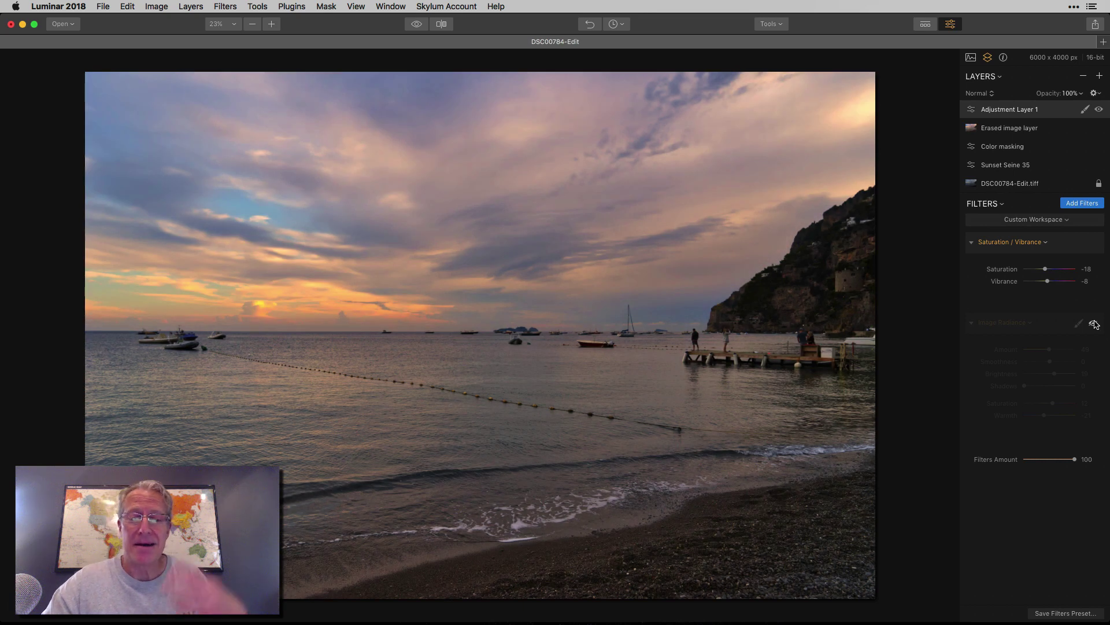
pyautogui.click(1093, 323)
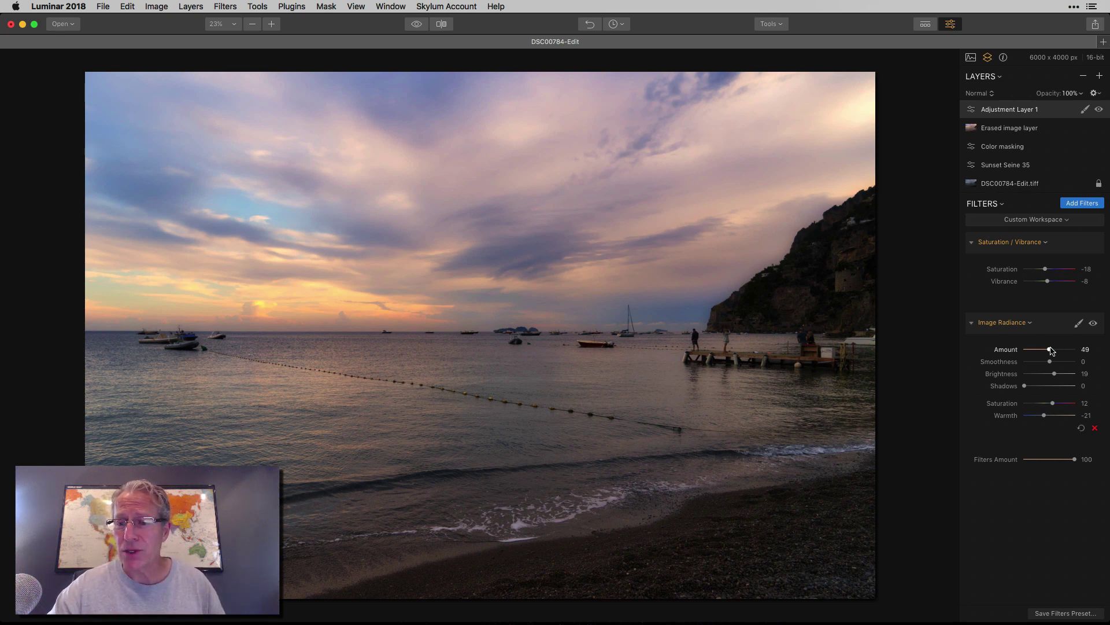
pyautogui.moveTo(1049, 349); pyautogui.dragTo(1043, 350)
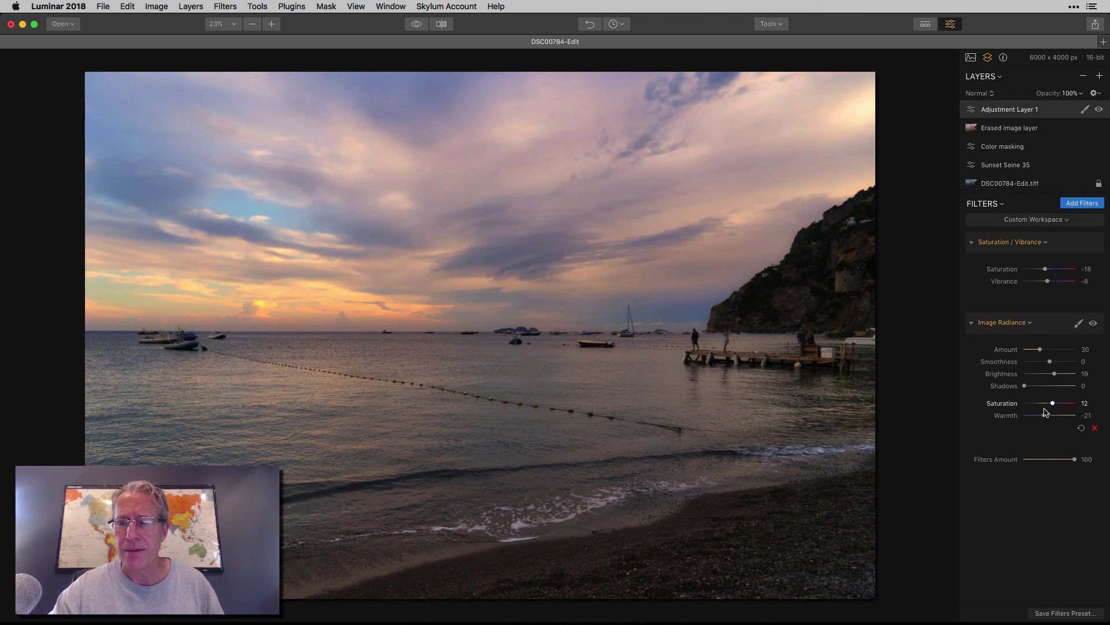
pyautogui.moveTo(1043, 415); pyautogui.dragTo(1049, 417)
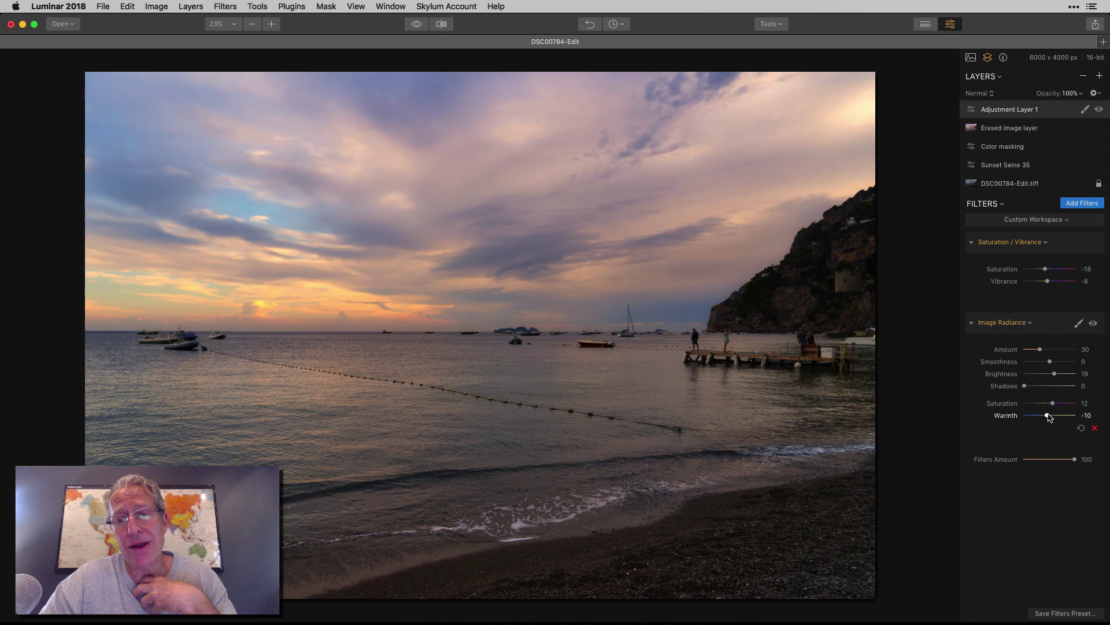
pyautogui.click(421, 24)
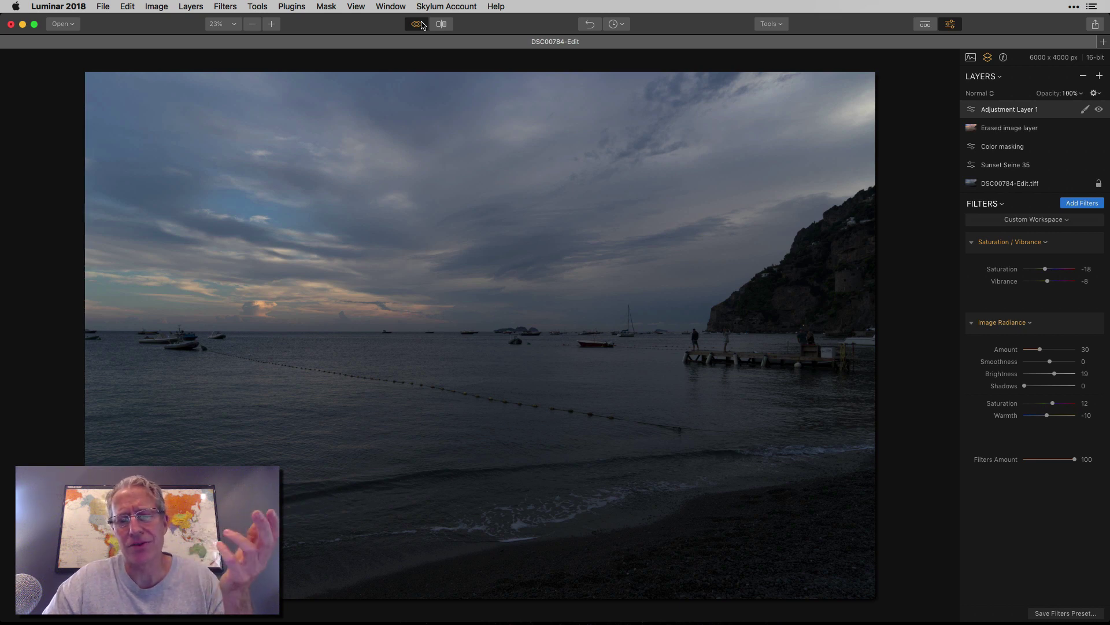
pyautogui.click(416, 24)
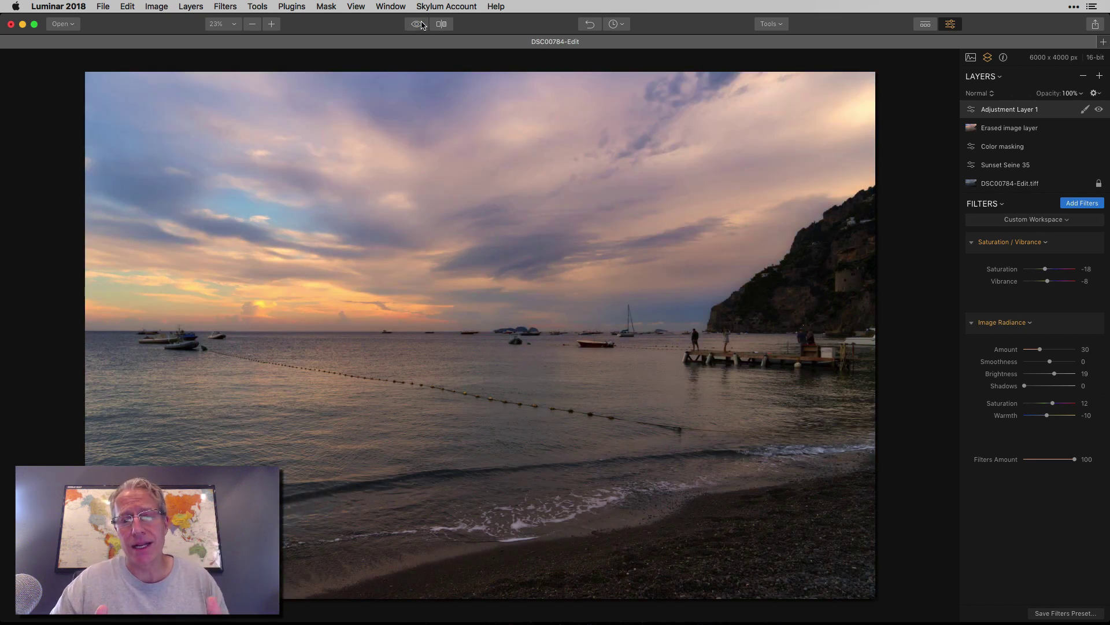